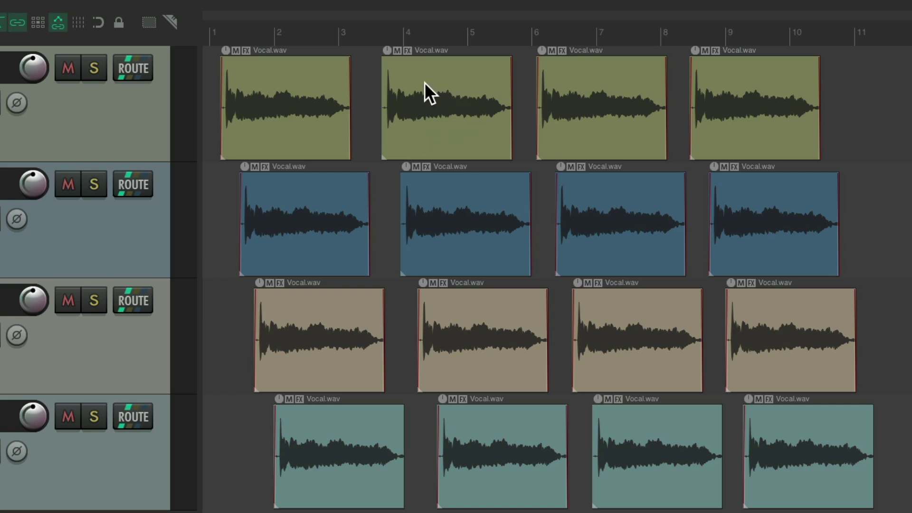
- Try moving the second and third items on track 1, then cancel with Escape
{"action": "mouse_move", "coordinate": [427, 84]}
{"action": "left_mouse_down"}
{"action": "mouse_move", "coordinate": [318, 82]}
{"action": "mouse_move", "coordinate": [425, 81]}
{"action": "mouse_move", "coordinate": [431, 96]}
{"action": "left_mouse_up"}
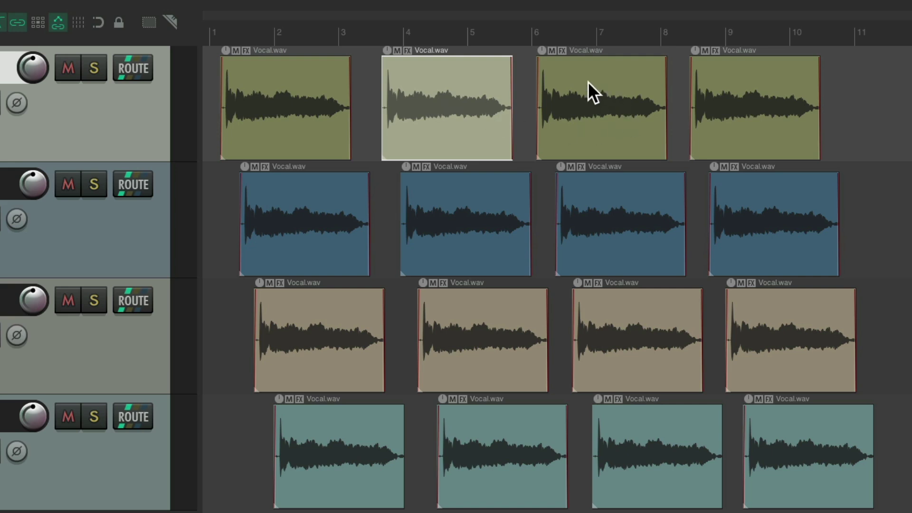
{"action": "left_click_drag", "start_coordinate": [588, 81], "coordinate": [591, 141]}
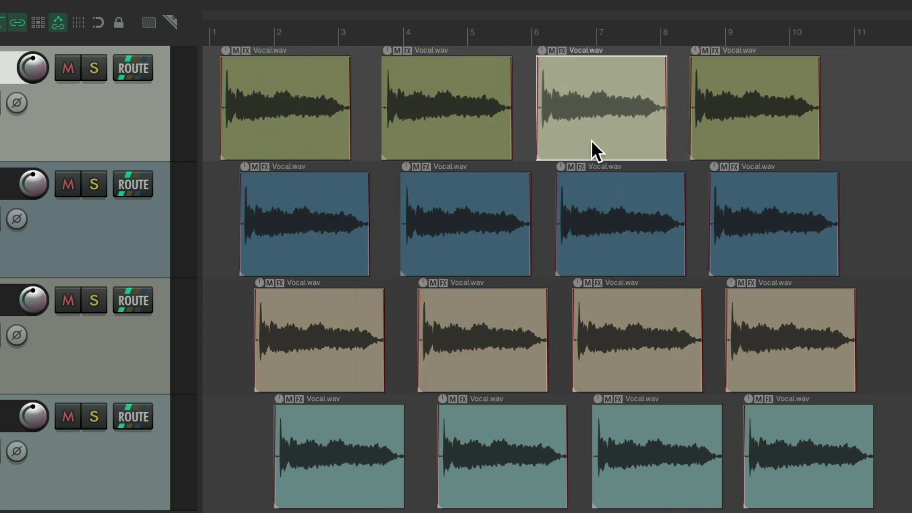
{"action": "key", "text": "Escape"}
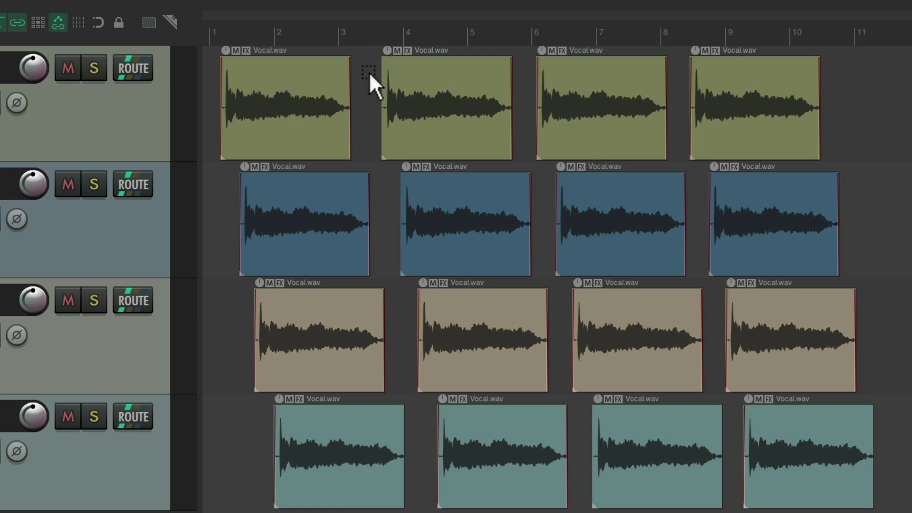
- Box-select groups of items across the tracks, shift them a bar later, and undo
{"action": "left_click_drag", "start_coordinate": [369, 72], "coordinate": [631, 227]}
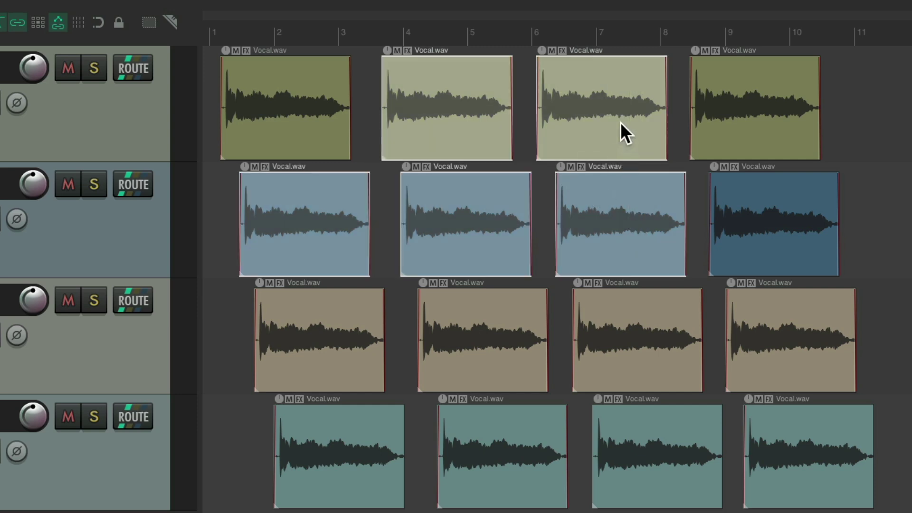
{"action": "left_click_drag", "start_coordinate": [606, 87], "coordinate": [480, 453]}
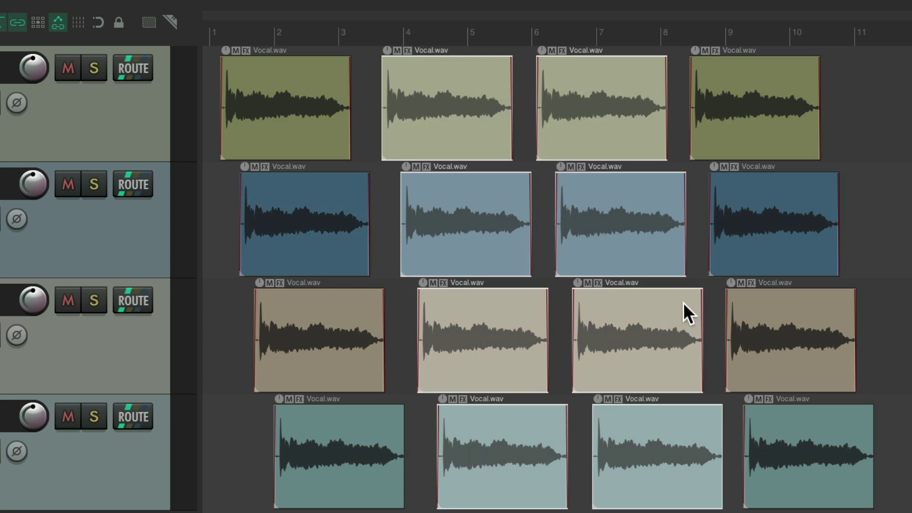
{"action": "left_click_drag", "start_coordinate": [310, 91], "coordinate": [506, 352]}
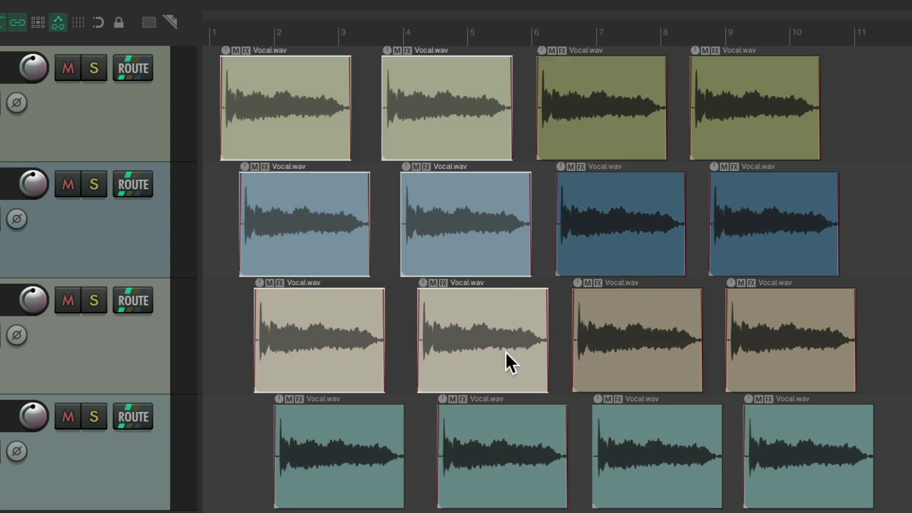
{"action": "left_click_drag", "start_coordinate": [606, 121], "coordinate": [774, 370]}
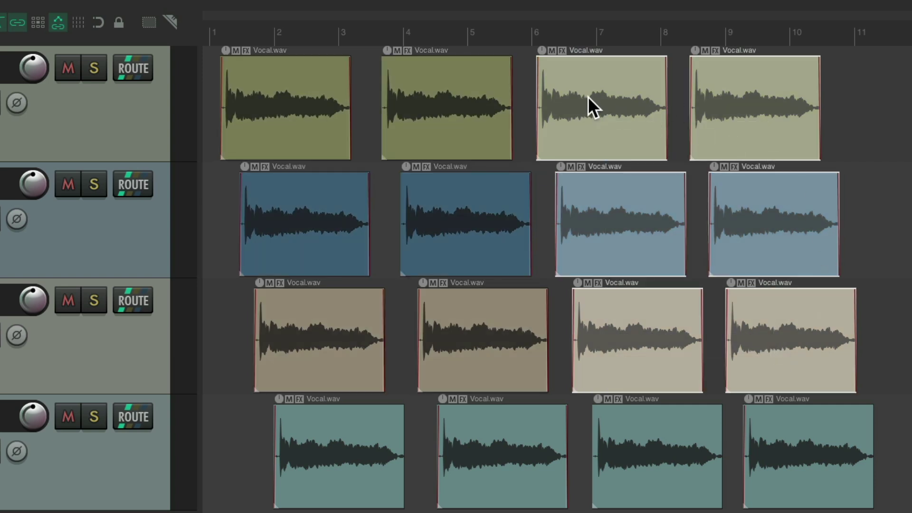
{"action": "left_click_drag", "start_coordinate": [600, 89], "coordinate": [671, 102]}
{"action": "key", "text": "ctrl+z"}
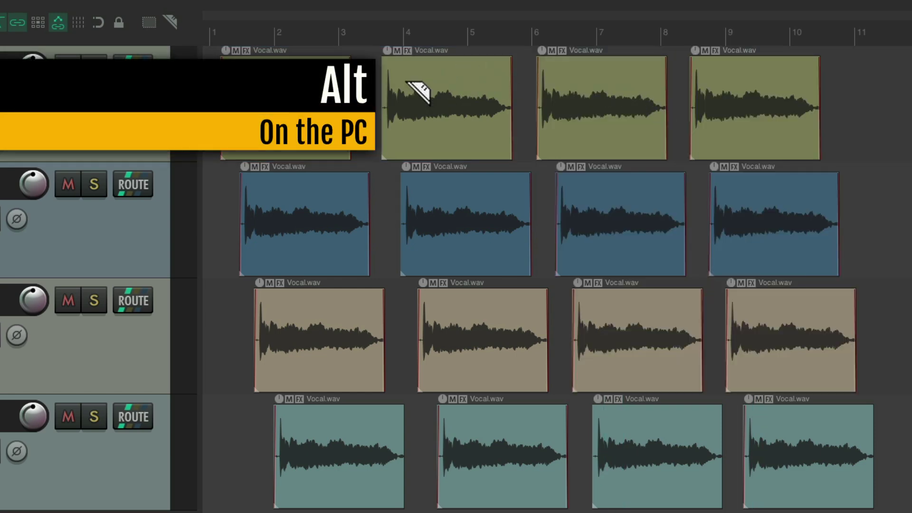
- Mark a razor area across three tracks, delete and restore it, then move and undo
{"action": "left_click_drag", "start_coordinate": [408, 82], "coordinate": [652, 287]}
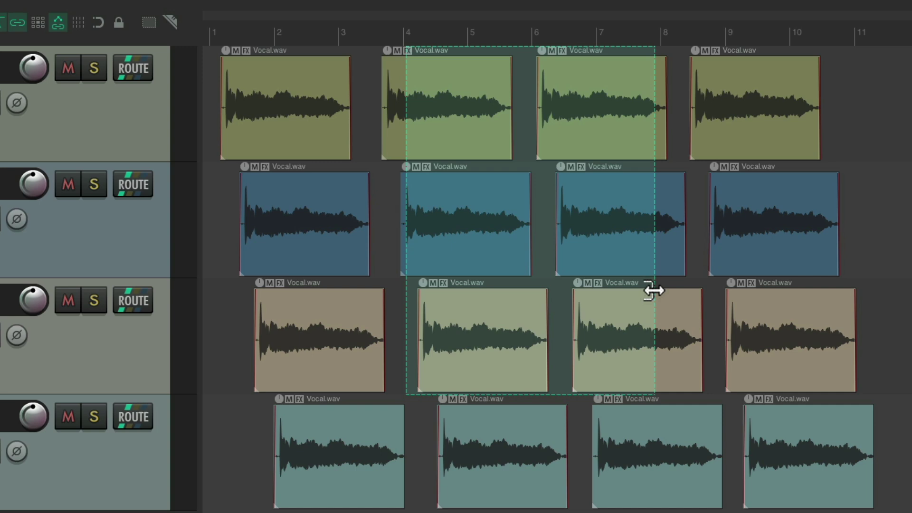
{"action": "key", "text": "Delete"}
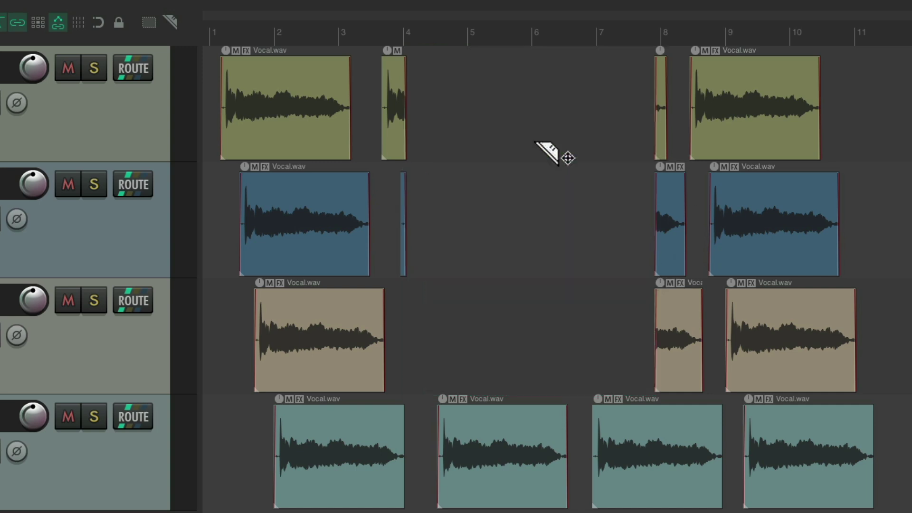
{"action": "key", "text": "ctrl+z"}
{"action": "left_click_drag", "start_coordinate": [489, 106], "coordinate": [580, 106]}
{"action": "key", "text": "ctrl+z"}
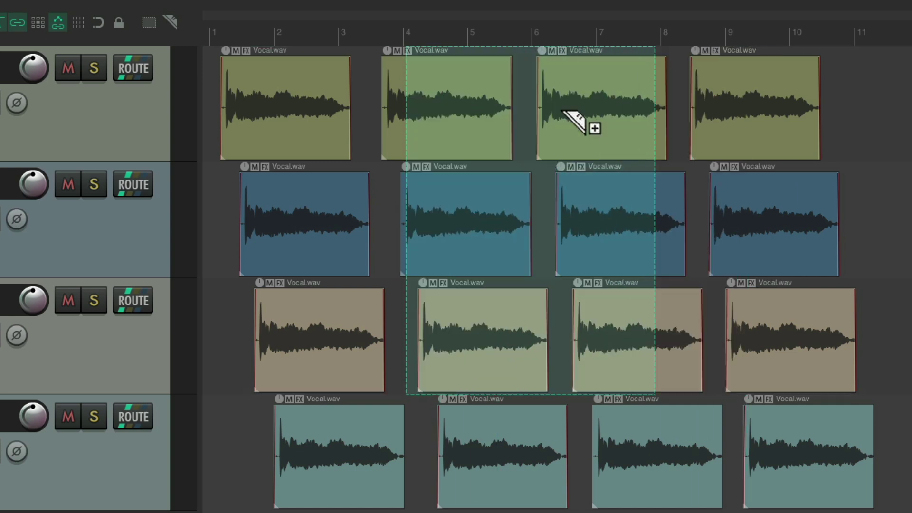
{"action": "left_click_drag", "start_coordinate": [480, 93], "coordinate": [611, 110]}
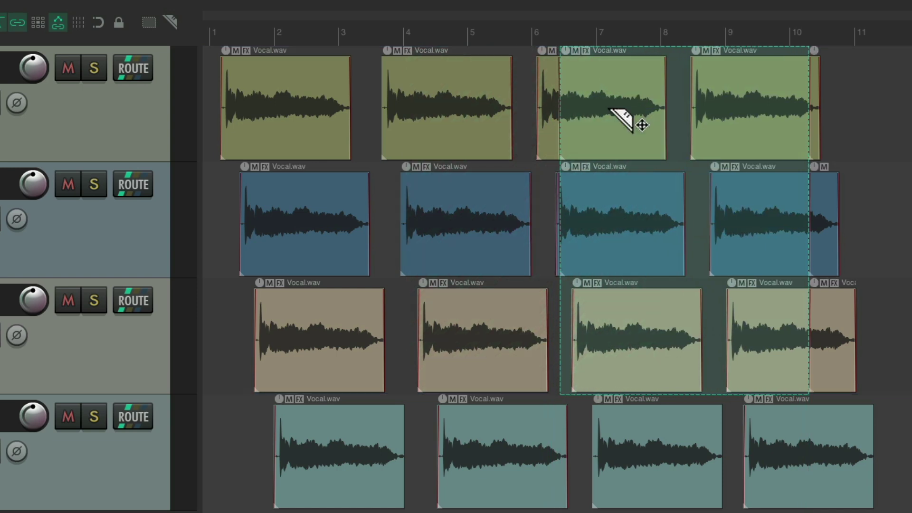
{"action": "key", "text": "ctrl+z"}
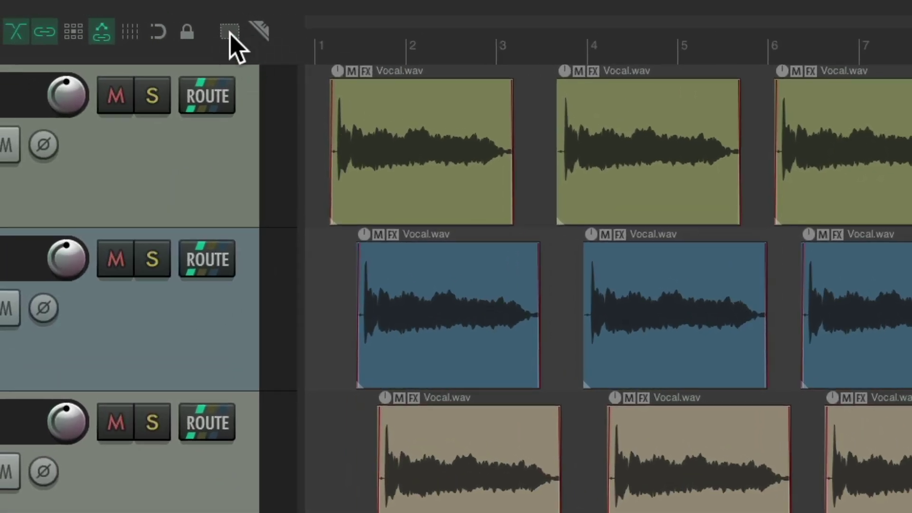
- With the marquee toggle, select clips 1–3 on all four tracks and drag them later
{"action": "left_click", "coordinate": [229, 32]}
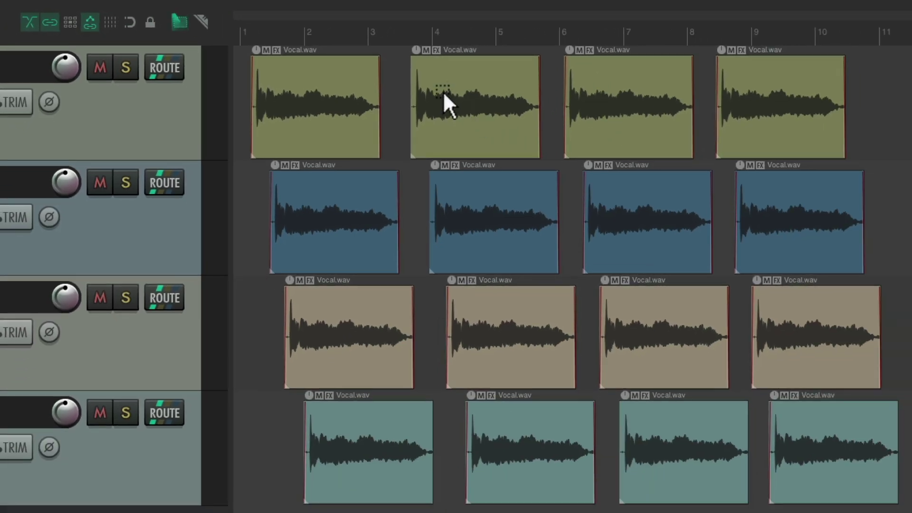
{"action": "left_click_drag", "start_coordinate": [506, 98], "coordinate": [690, 377]}
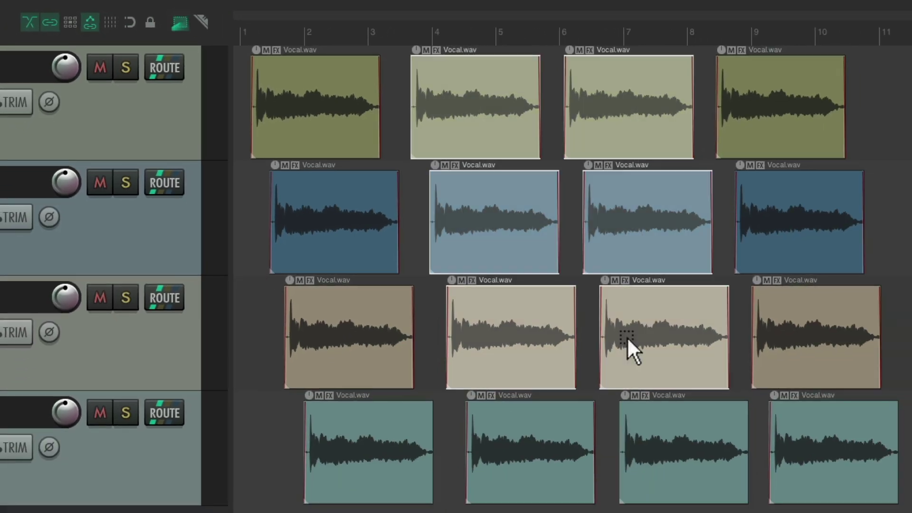
{"action": "left_click_drag", "start_coordinate": [363, 115], "coordinate": [514, 256]}
{"action": "left_click_drag", "start_coordinate": [637, 92], "coordinate": [797, 219]}
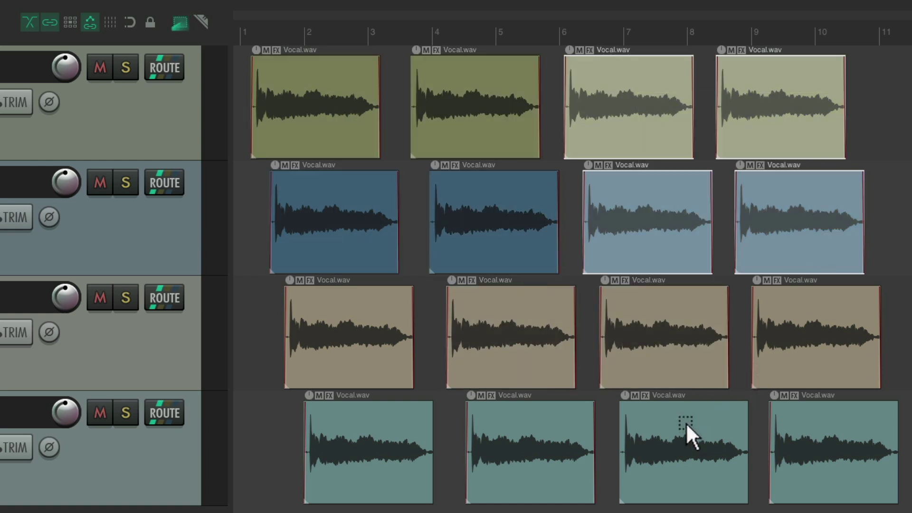
{"action": "left_click_drag", "start_coordinate": [686, 423], "coordinate": [286, 115]}
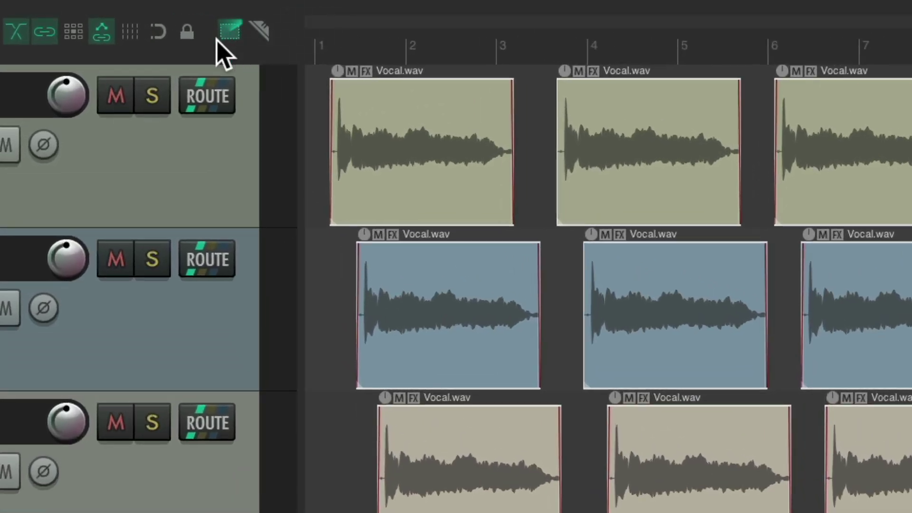
{"action": "left_click", "coordinate": [220, 32]}
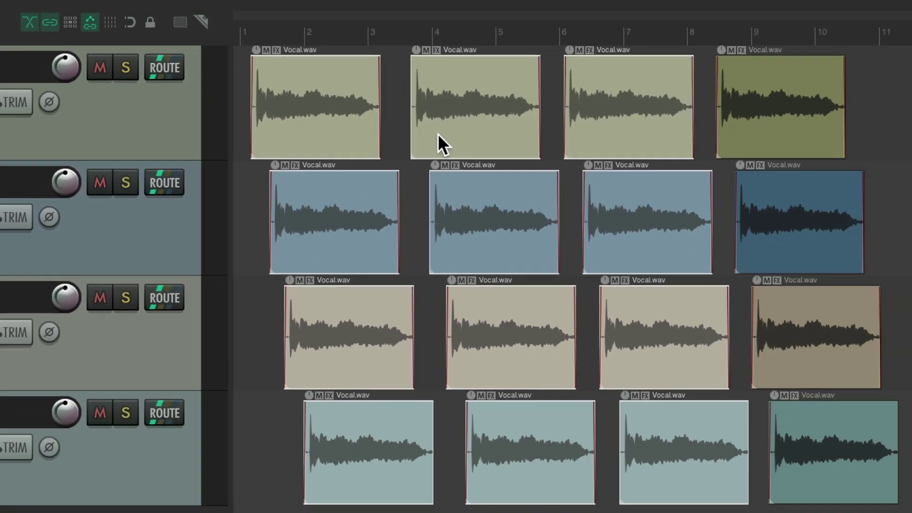
{"action": "left_click_drag", "start_coordinate": [443, 90], "coordinate": [486, 88]}
- Undo the clip move, then razor-mark tracks 1–3, delete the area and restore it
{"action": "key", "text": "ctrl+z"}
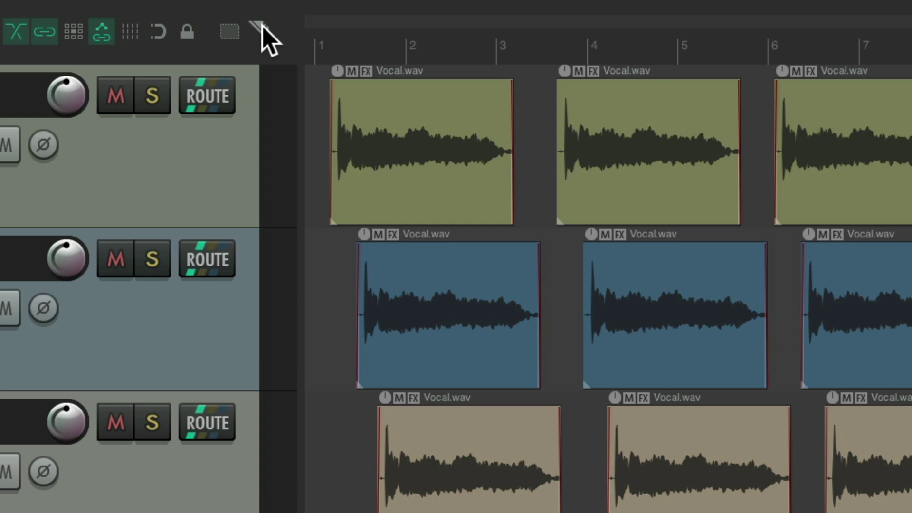
{"action": "left_click", "coordinate": [261, 29]}
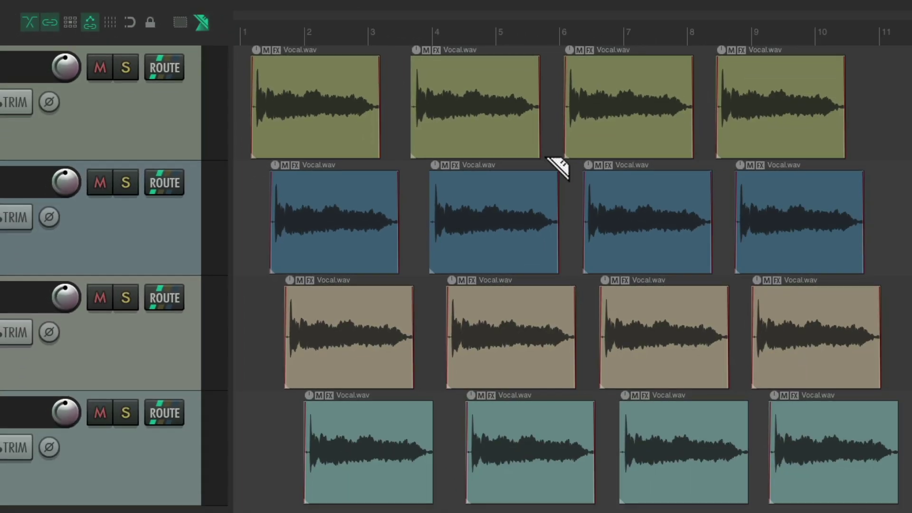
{"action": "left_click_drag", "start_coordinate": [461, 114], "coordinate": [646, 370]}
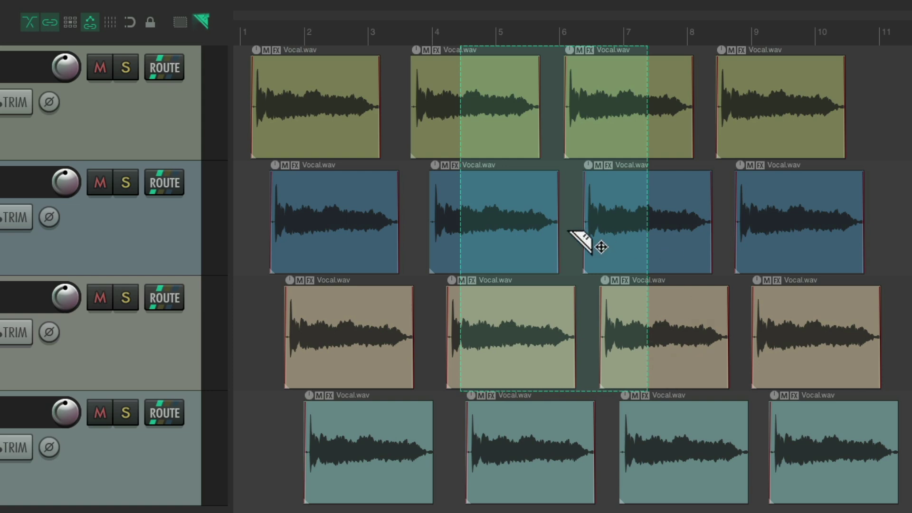
{"action": "key", "text": "Delete"}
{"action": "key", "text": "ctrl+z"}
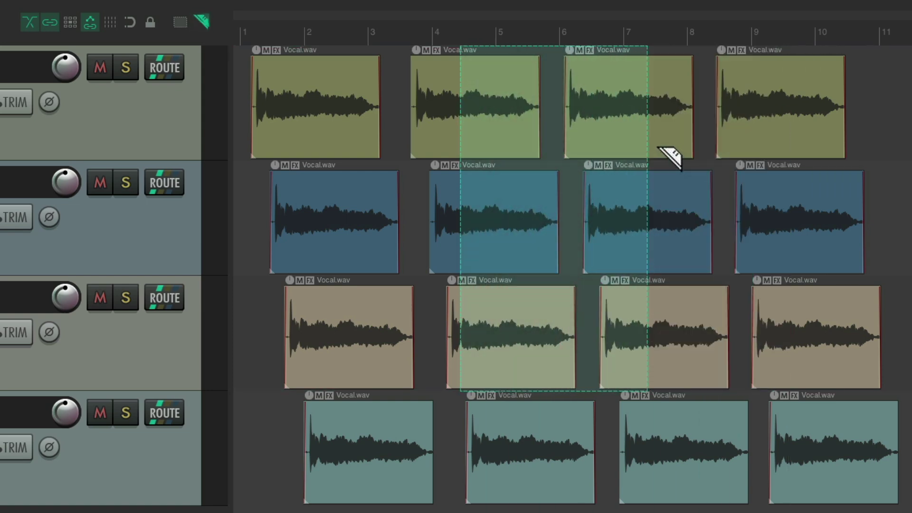
- Clear the razor area, turn razor editing off, and nudge track 1's second clip back
{"action": "left_click", "coordinate": [609, 106]}
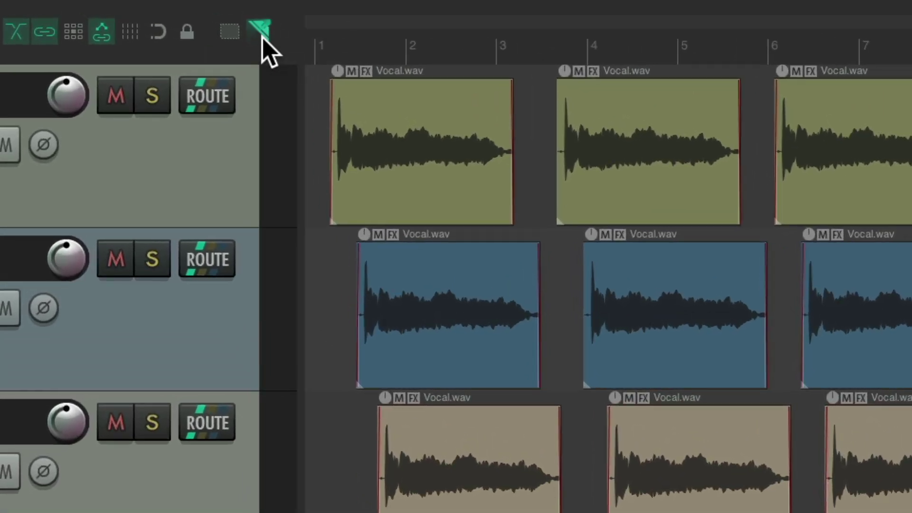
{"action": "left_click", "coordinate": [260, 32]}
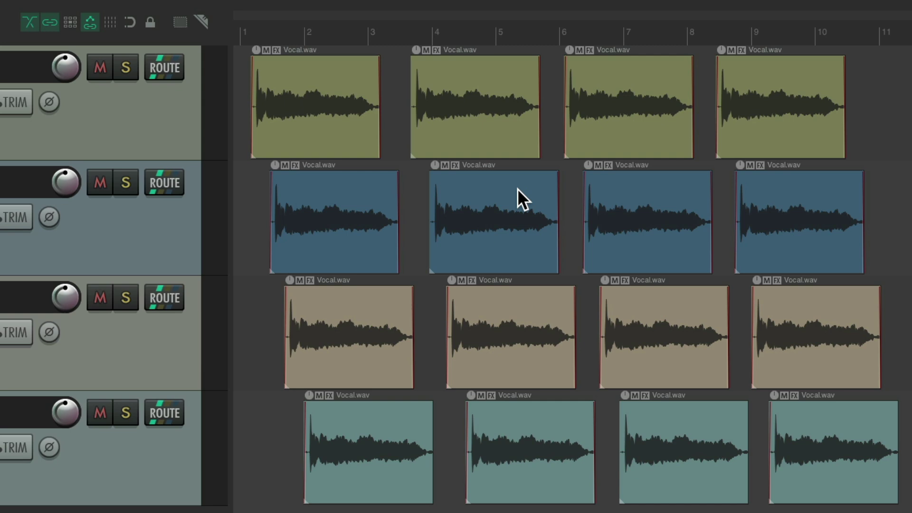
{"action": "left_click_drag", "start_coordinate": [513, 106], "coordinate": [594, 152]}
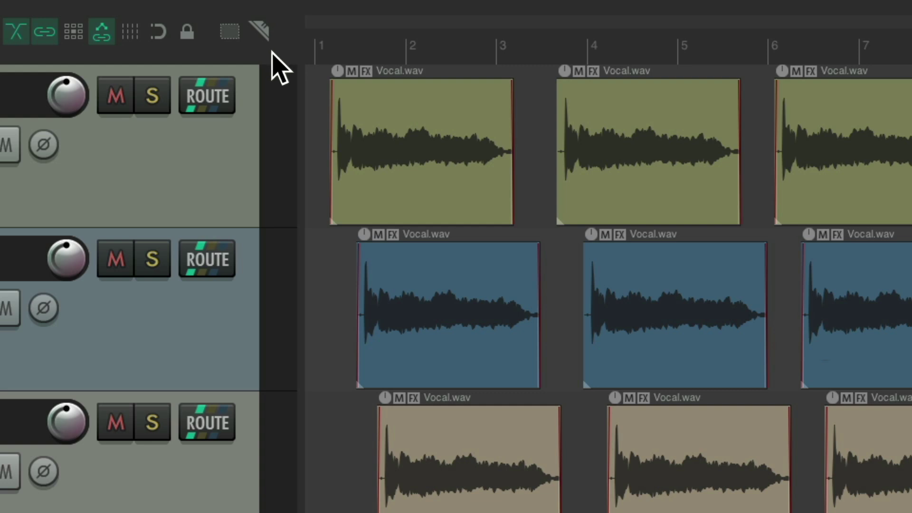
- Razor-mark track 1 from bar 4 to about 6.7, clear it with Escape, and disable the override
{"action": "left_click", "coordinate": [233, 31]}
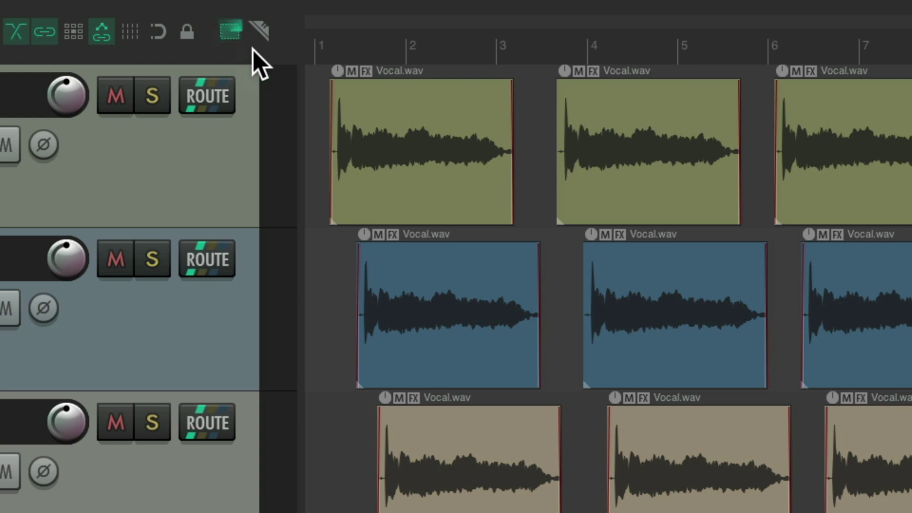
{"action": "left_click", "coordinate": [259, 30]}
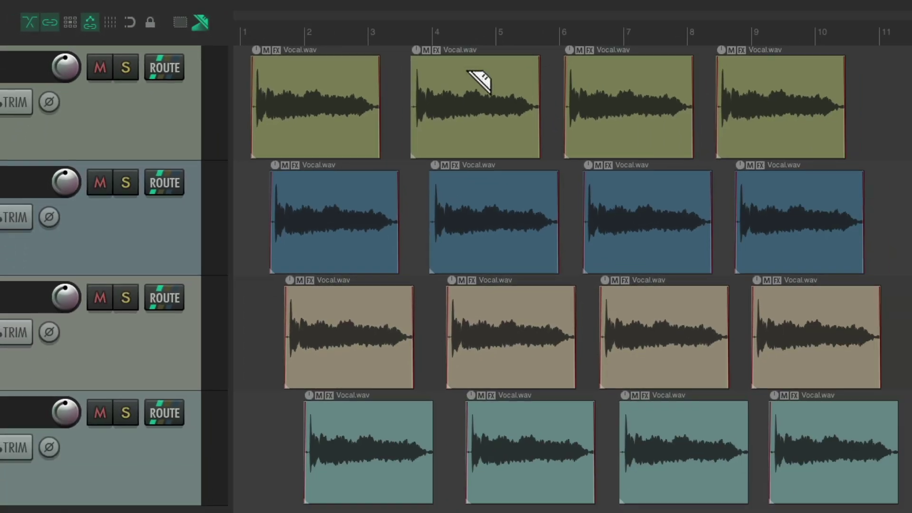
{"action": "left_click_drag", "start_coordinate": [578, 104], "coordinate": [807, 116]}
{"action": "left_click_drag", "start_coordinate": [607, 85], "coordinate": [606, 100]}
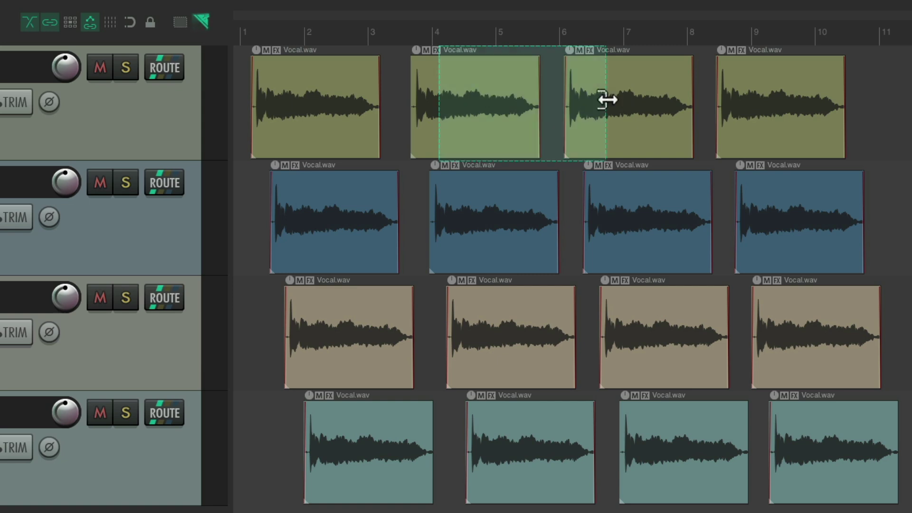
{"action": "key", "text": "Escape"}
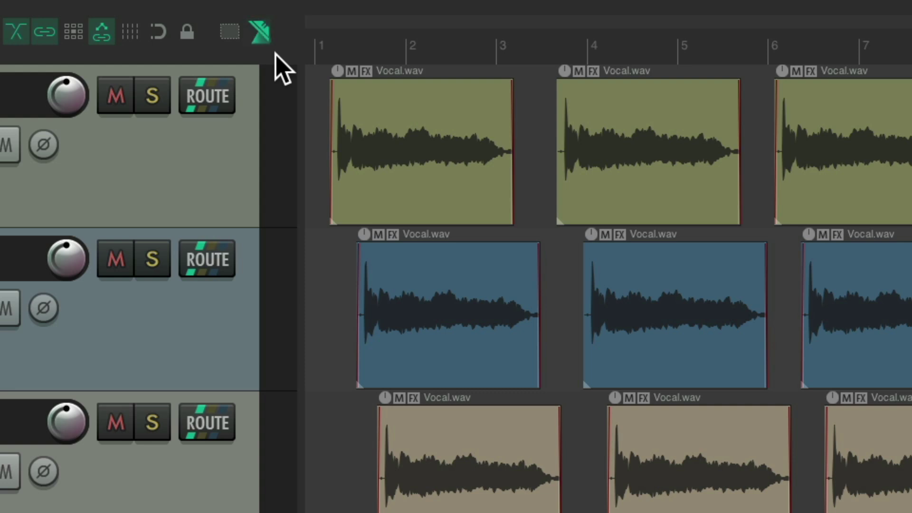
{"action": "left_click", "coordinate": [263, 28]}
- Open Customize toolbar and select the marquee and razor override entries
{"action": "right_click", "coordinate": [285, 60]}
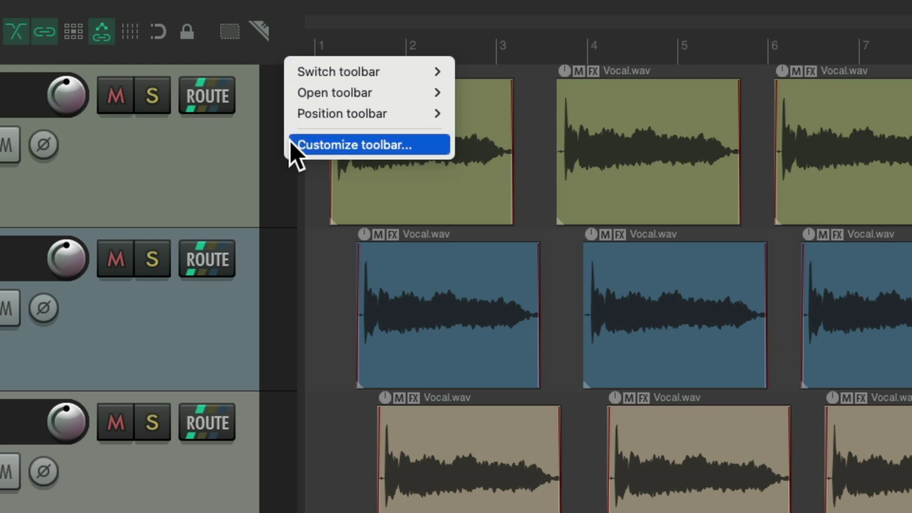
{"action": "left_click", "coordinate": [304, 145]}
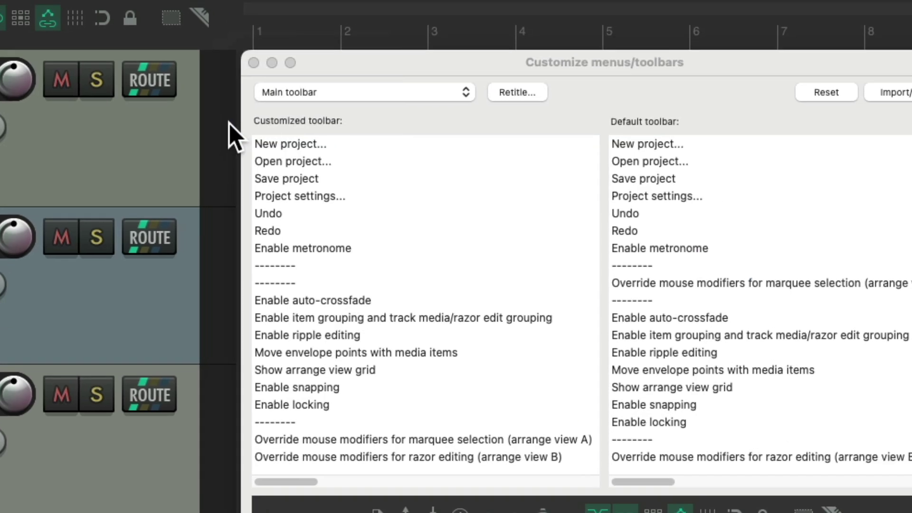
{"action": "left_click", "coordinate": [321, 381]}
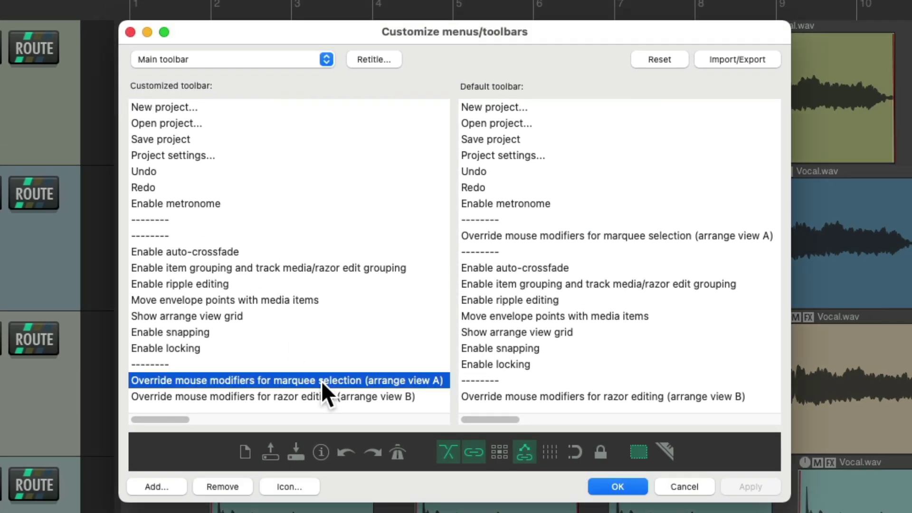
{"action": "left_click", "coordinate": [355, 396]}
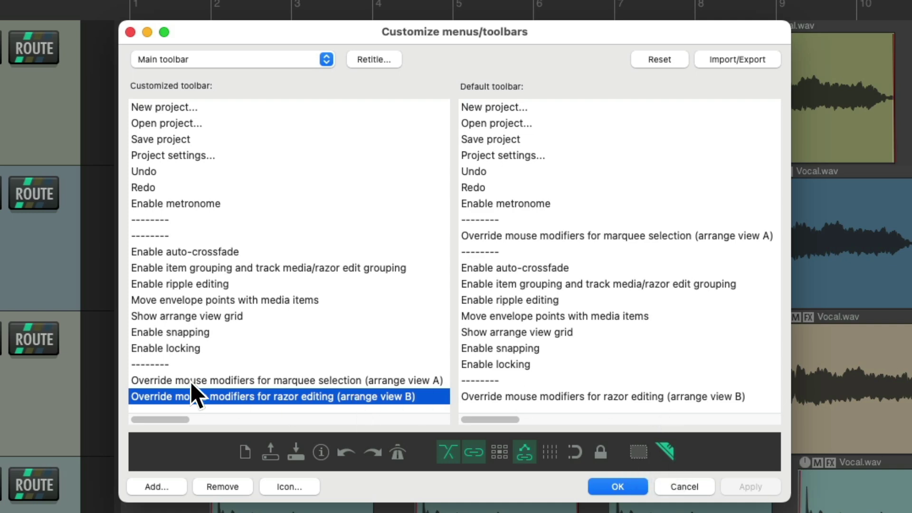
- Turn off the marquee entry's animation and switch on the marquee selection override
{"action": "right_click", "coordinate": [153, 380]}
{"action": "mouse_move", "coordinate": [163, 439]}
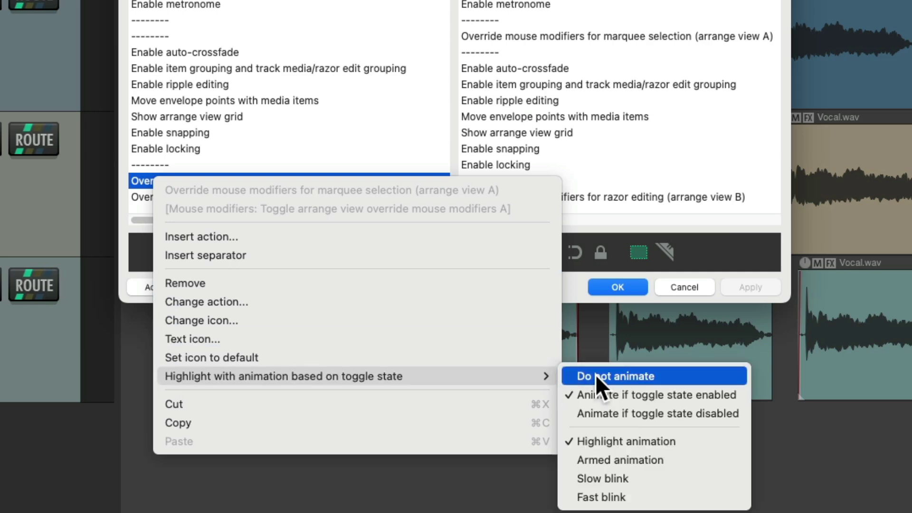
{"action": "left_click", "coordinate": [669, 375]}
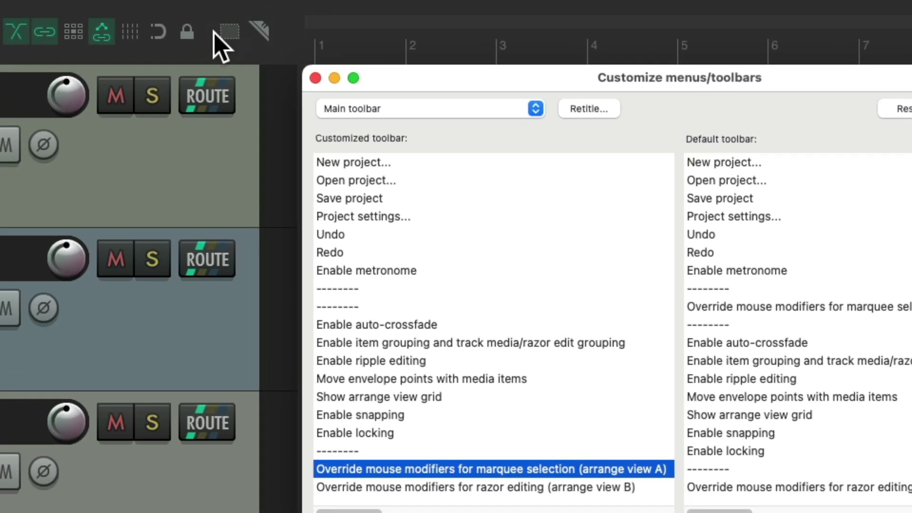
{"action": "left_click", "coordinate": [54, 0]}
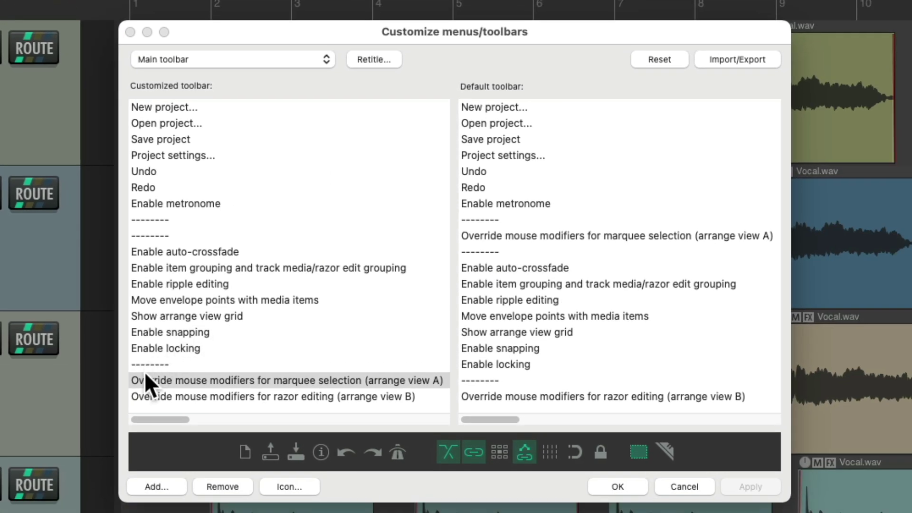
- Try Armed animation, then Fast blink (applied), and settle on Highlight animation for the marquee button
{"action": "right_click", "coordinate": [338, 470]}
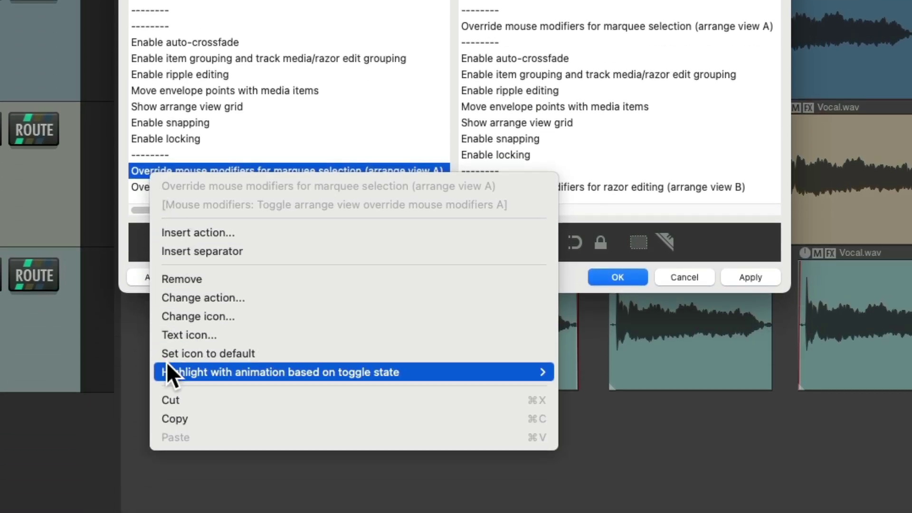
{"action": "mouse_move", "coordinate": [165, 374]}
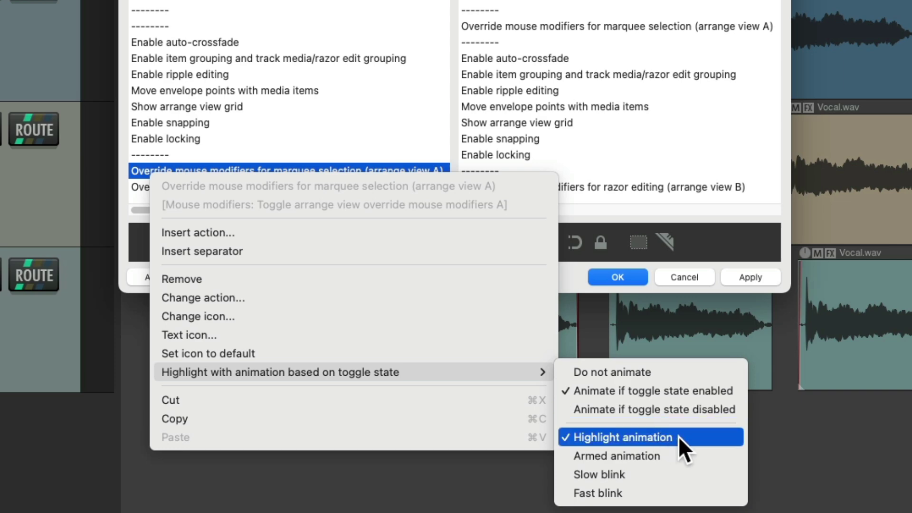
{"action": "left_click", "coordinate": [677, 459]}
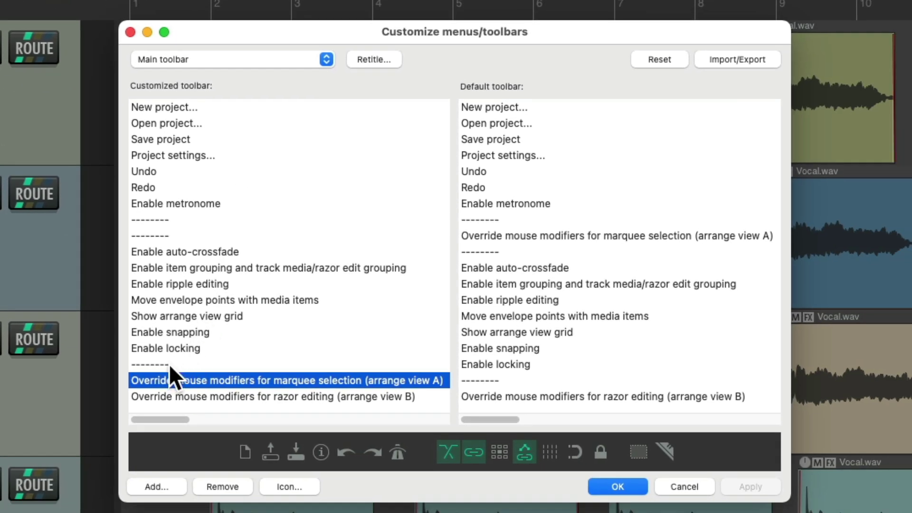
{"action": "right_click", "coordinate": [336, 463]}
{"action": "mouse_move", "coordinate": [163, 372]}
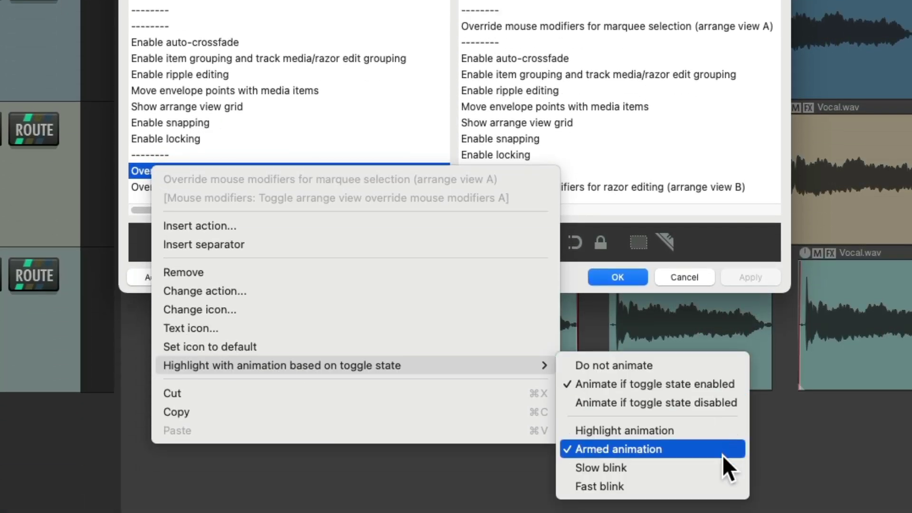
{"action": "left_click", "coordinate": [651, 486]}
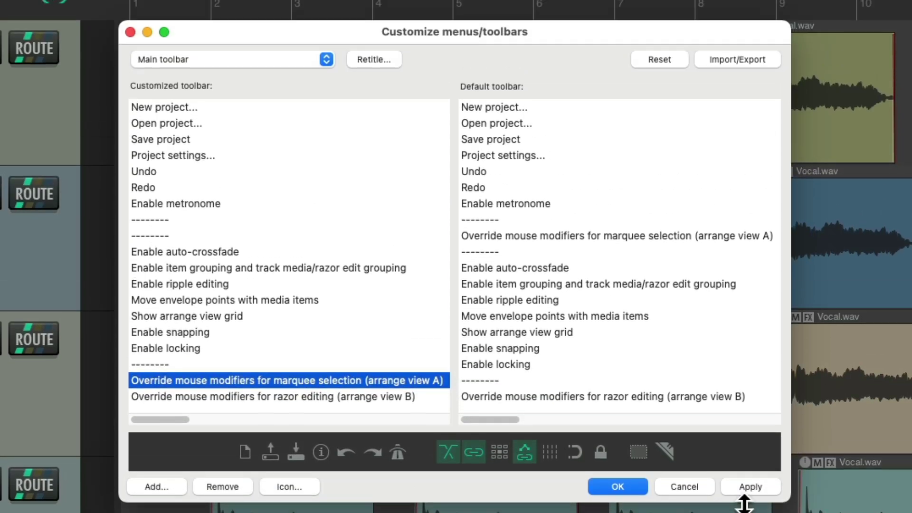
{"action": "left_click", "coordinate": [750, 490]}
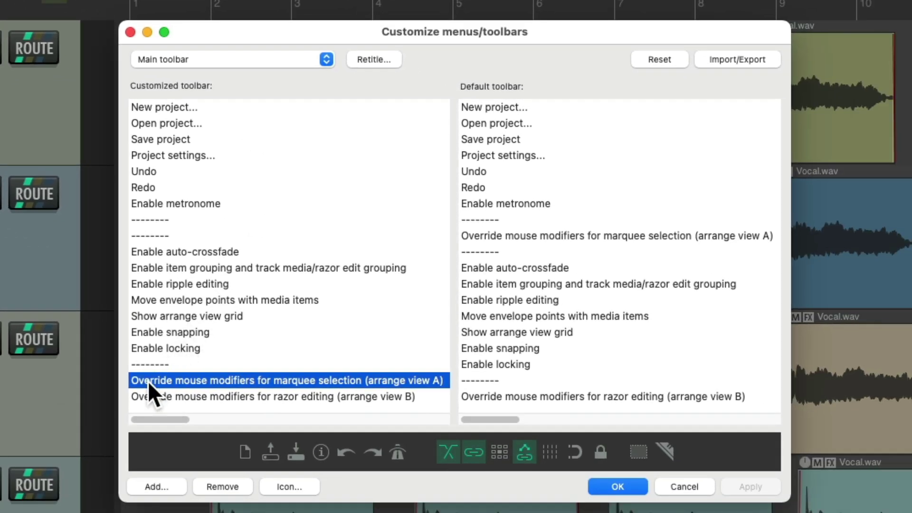
{"action": "right_click", "coordinate": [147, 381]}
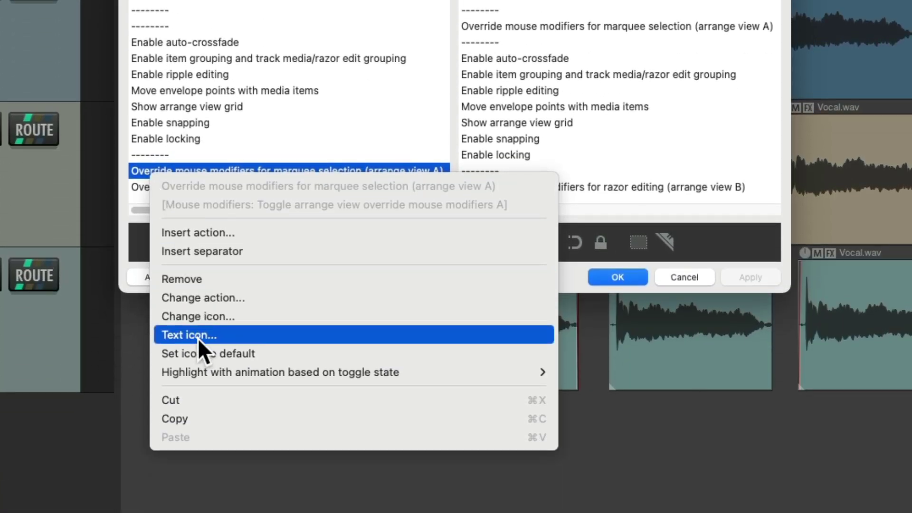
{"action": "mouse_move", "coordinate": [532, 373]}
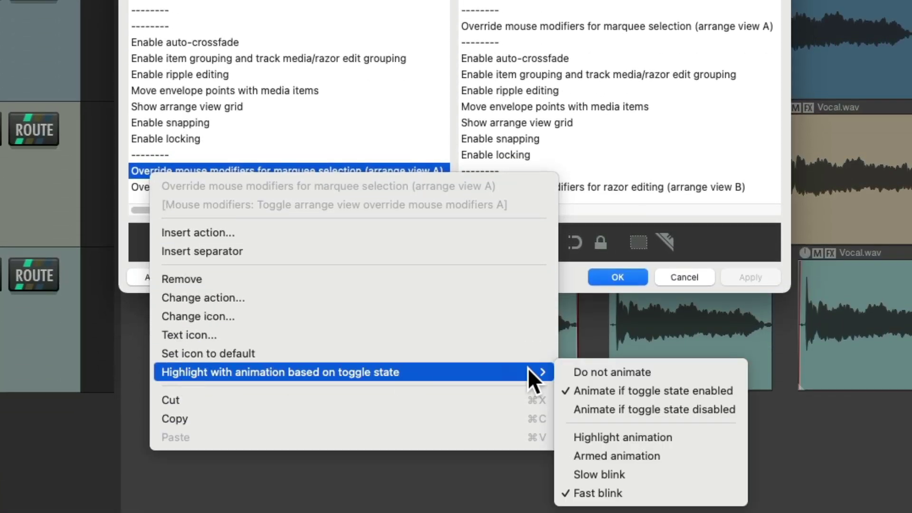
{"action": "left_click", "coordinate": [692, 438]}
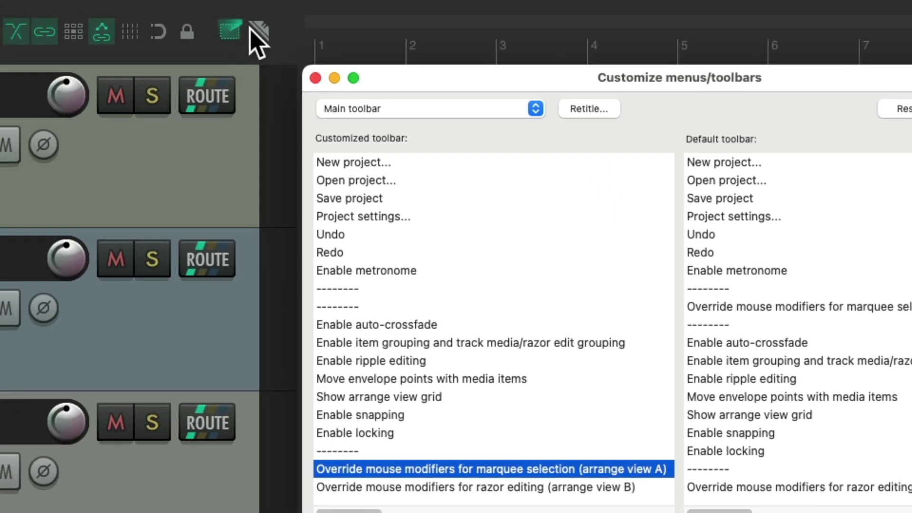
- Toggle between the razor and marquee override buttons, then close the customization window
{"action": "left_click", "coordinate": [212, 19]}
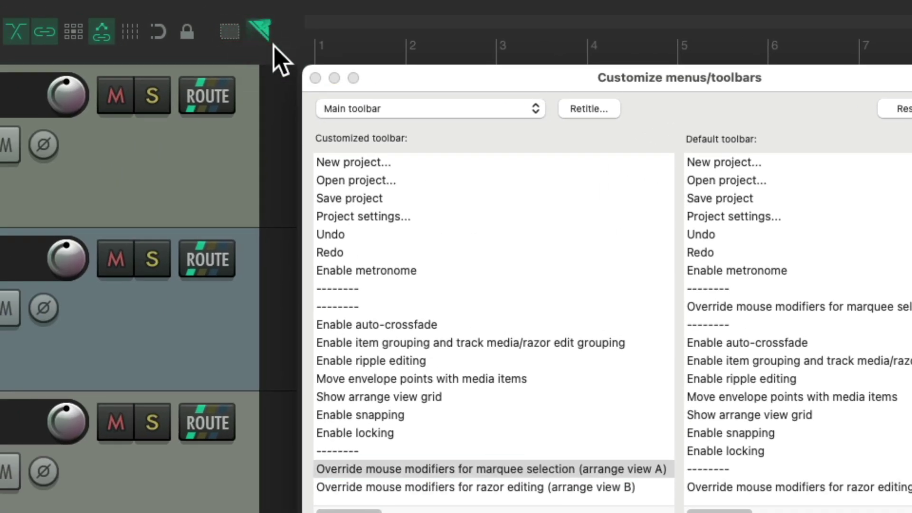
{"action": "left_click", "coordinate": [234, 38]}
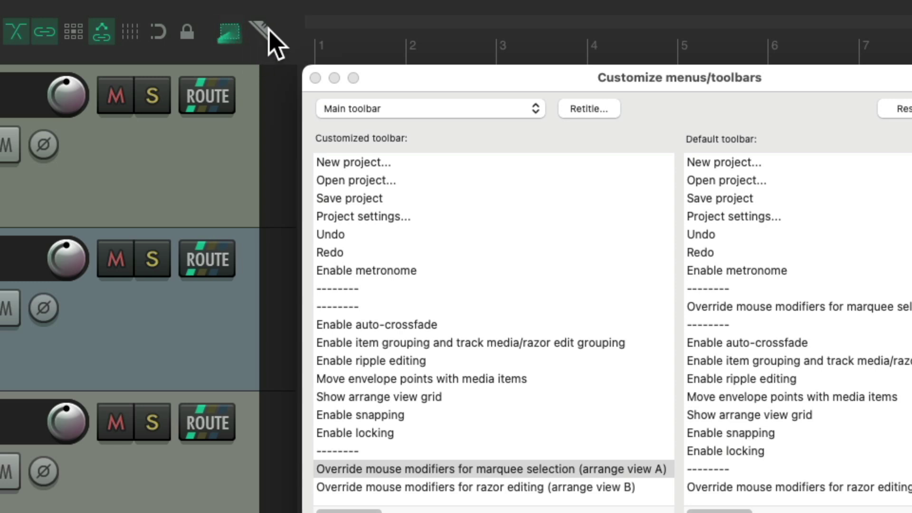
{"action": "left_click", "coordinate": [260, 30]}
{"action": "left_click", "coordinate": [234, 31]}
{"action": "left_click", "coordinate": [260, 30]}
{"action": "left_click", "coordinate": [316, 77]}
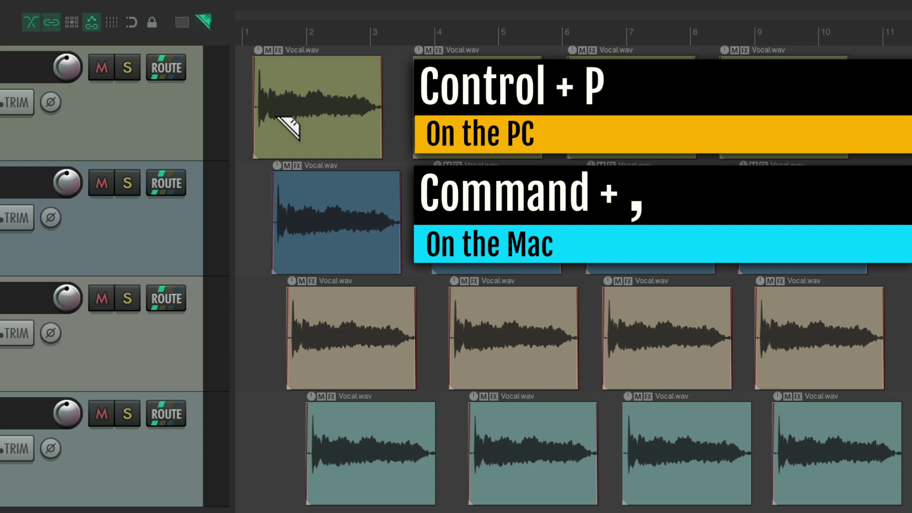
- Open Preferences with Cmd+, and go to Editing Behavior > Mouse Modifiers
{"action": "key", "text": "super+comma"}
{"action": "scroll", "coordinate": [192, 159], "scroll_direction": "down", "scroll_amount": 10}
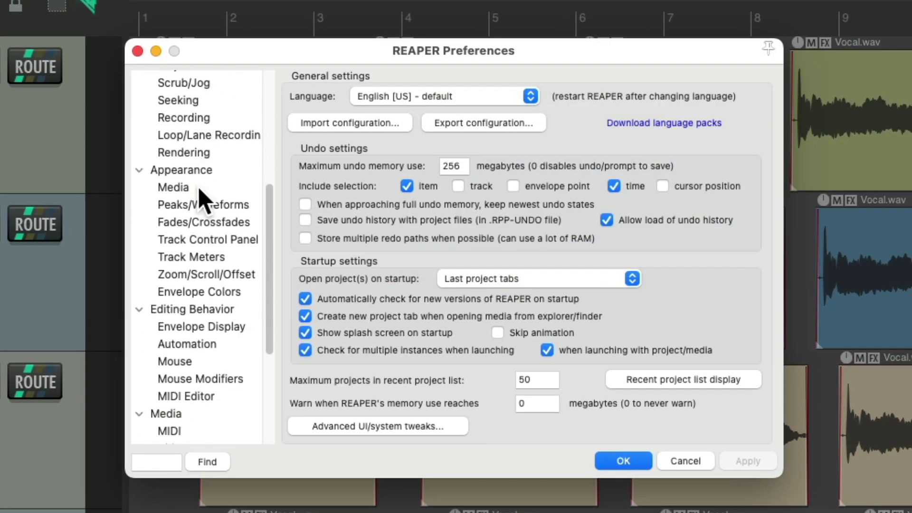
{"action": "scroll", "coordinate": [204, 205], "scroll_direction": "down", "scroll_amount": 1}
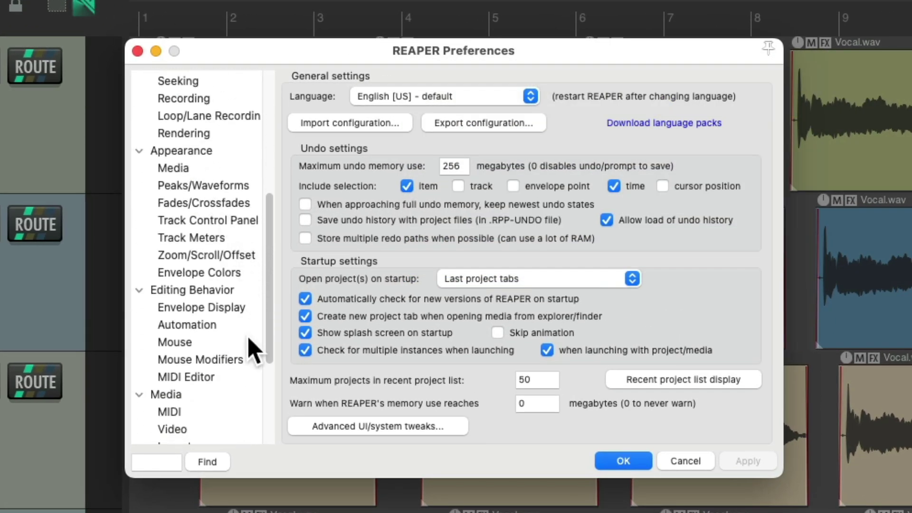
{"action": "left_click", "coordinate": [247, 361]}
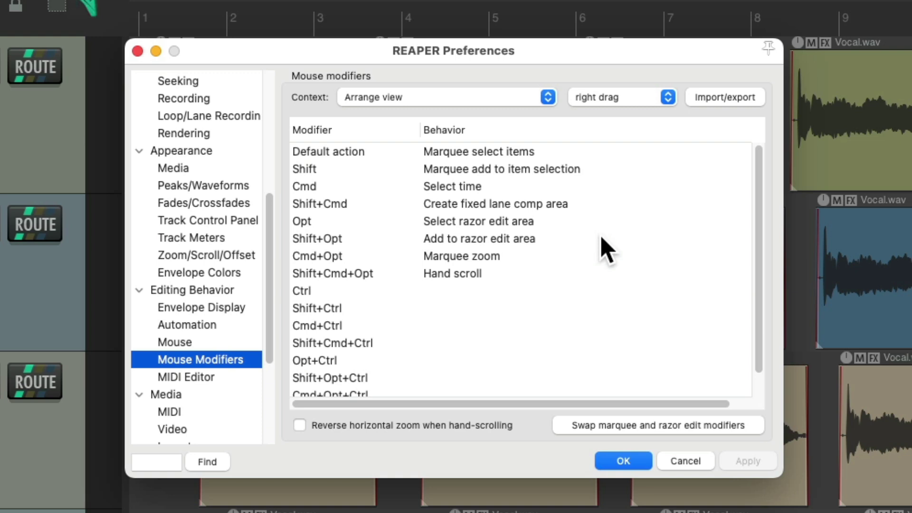
- Keep right drag as the action and set the context to Arrange view override A
{"action": "left_click", "coordinate": [637, 99]}
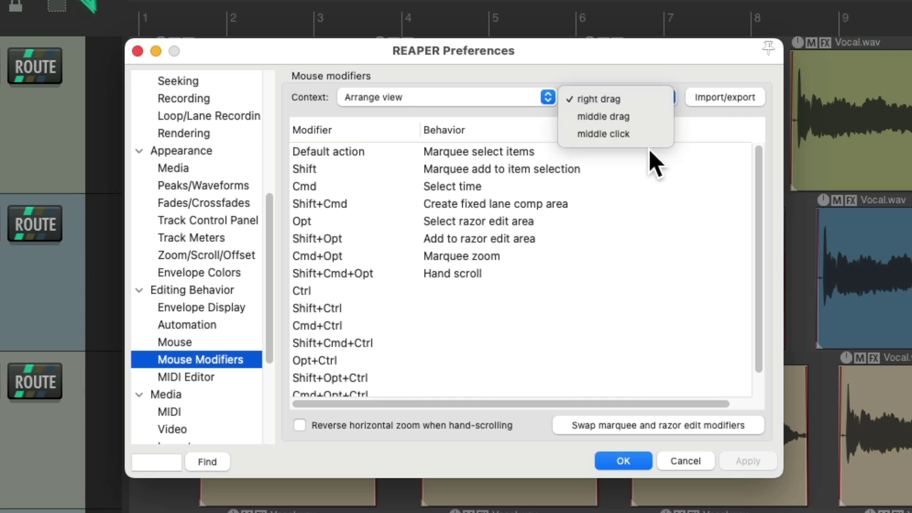
{"action": "left_click", "coordinate": [672, 83]}
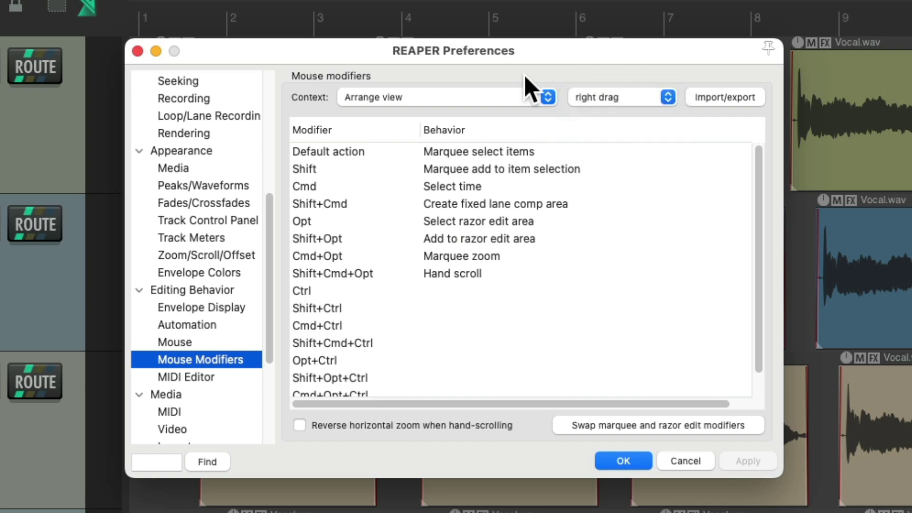
{"action": "left_click", "coordinate": [472, 99]}
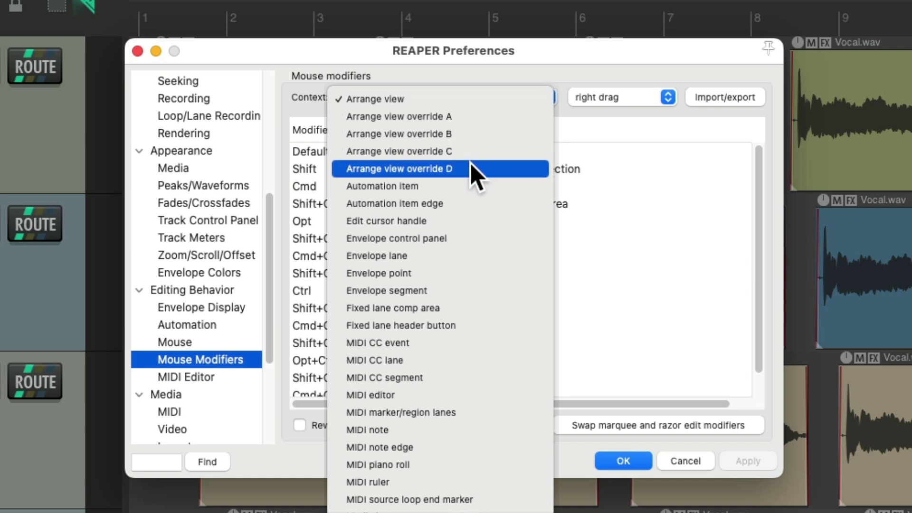
{"action": "left_click", "coordinate": [472, 118]}
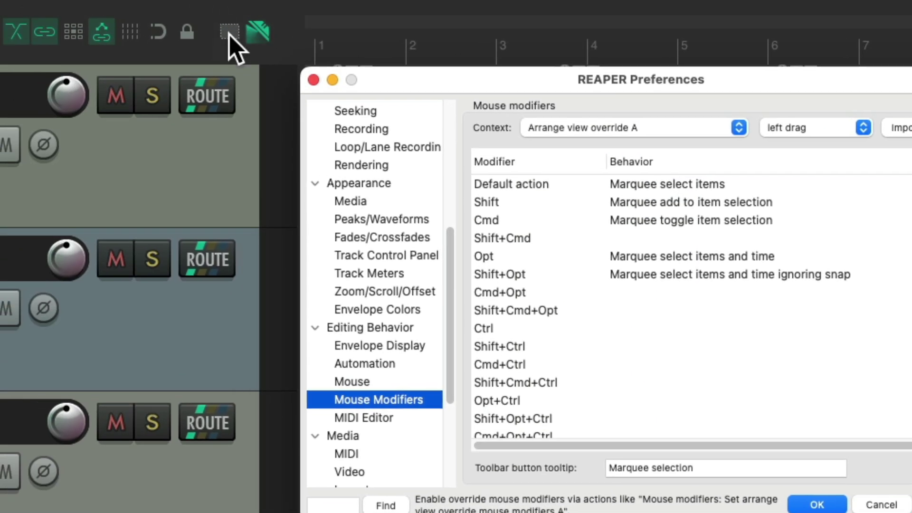
- Enable the marquee override and check the Shift+Cmd+Opt behaviour without changing it
{"action": "left_click", "coordinate": [55, 6]}
{"action": "left_click", "coordinate": [230, 33]}
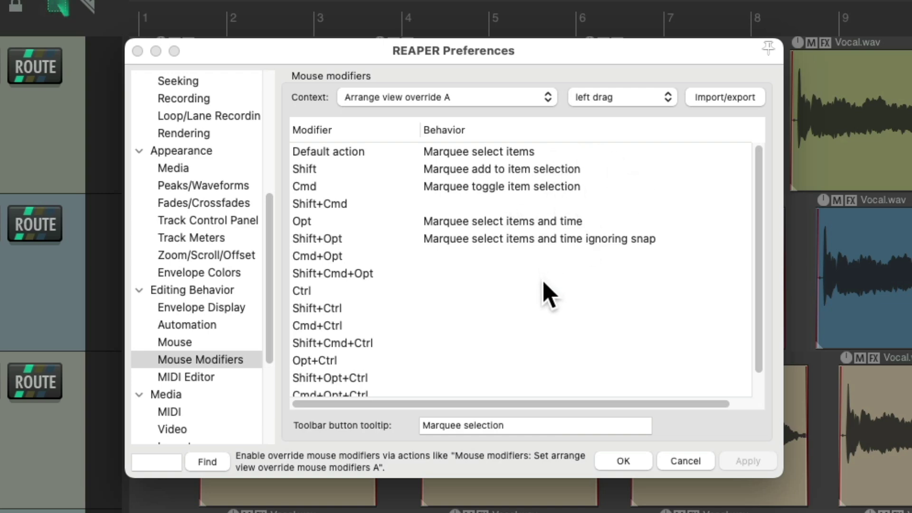
{"action": "left_click", "coordinate": [483, 273]}
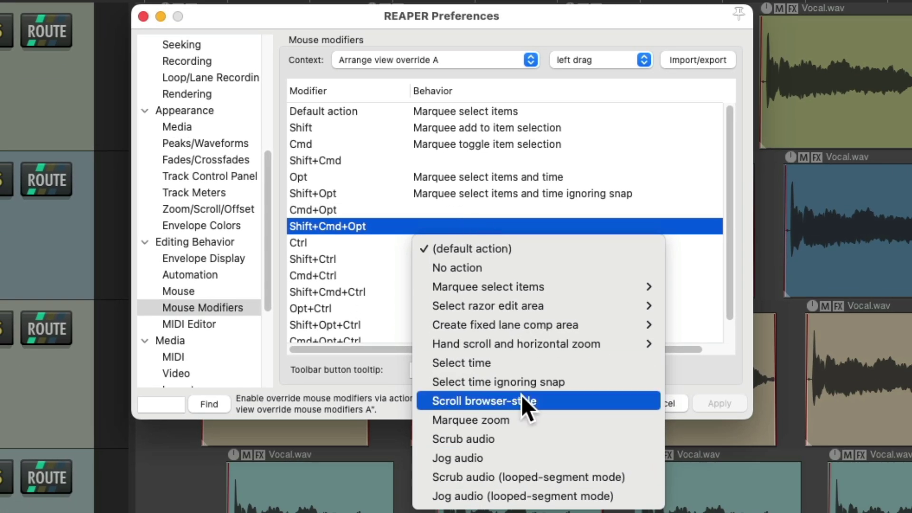
{"action": "left_click", "coordinate": [514, 204]}
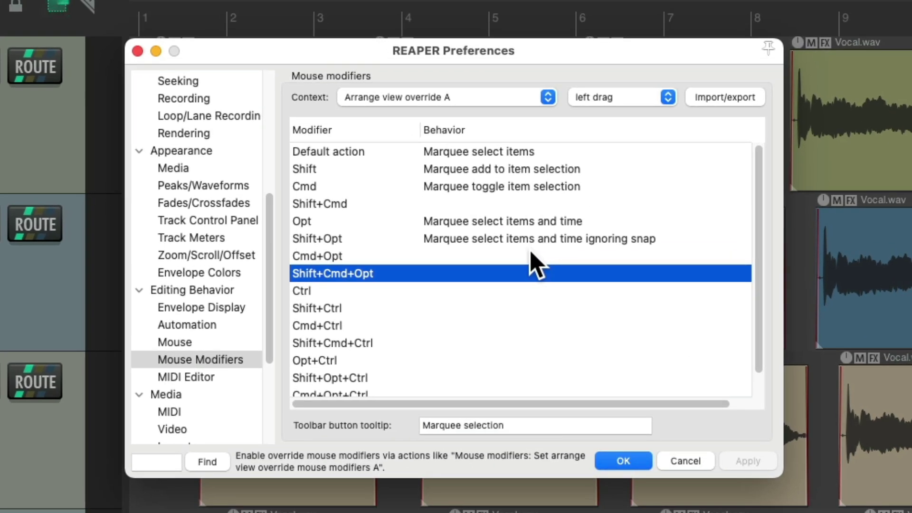
- Show Arrange view override B, enable the razor override, and check Shift+Cmd+Opt again
{"action": "left_click", "coordinate": [517, 95]}
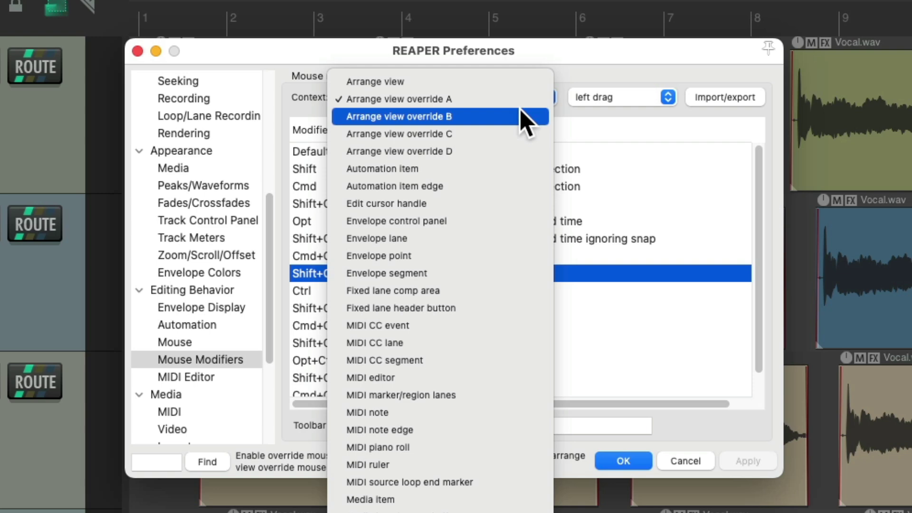
{"action": "left_click", "coordinate": [519, 114]}
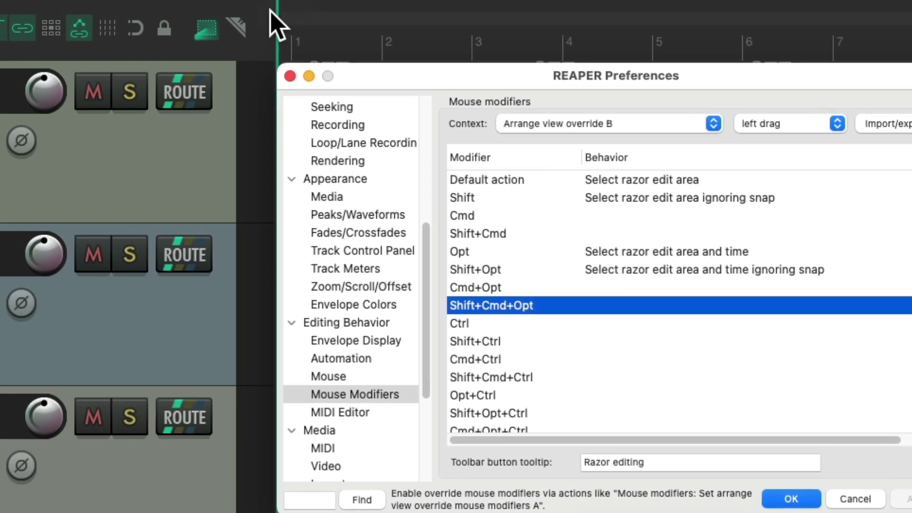
{"action": "left_click", "coordinate": [84, 5]}
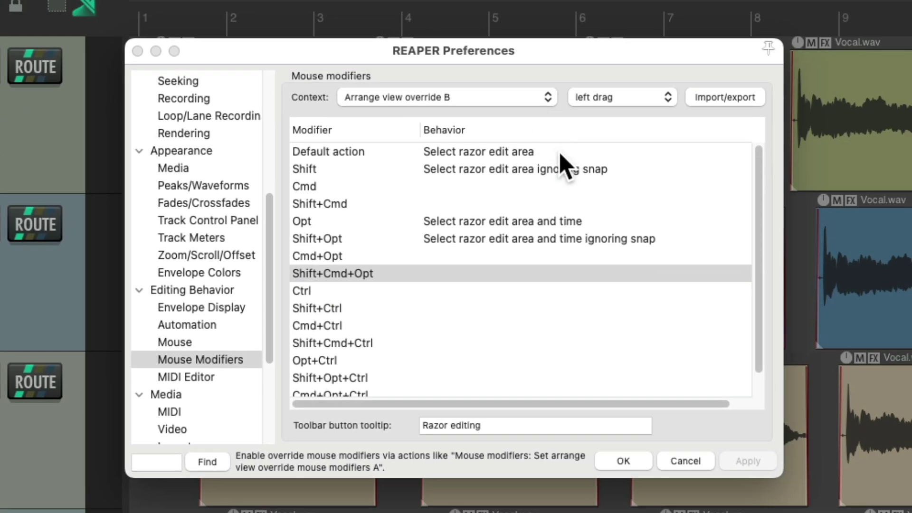
{"action": "left_click", "coordinate": [747, 185]}
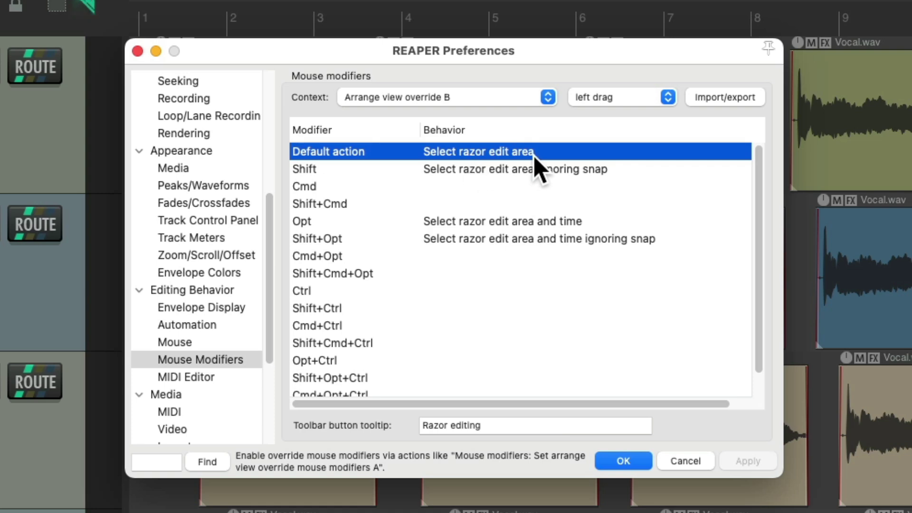
{"action": "left_click", "coordinate": [470, 273]}
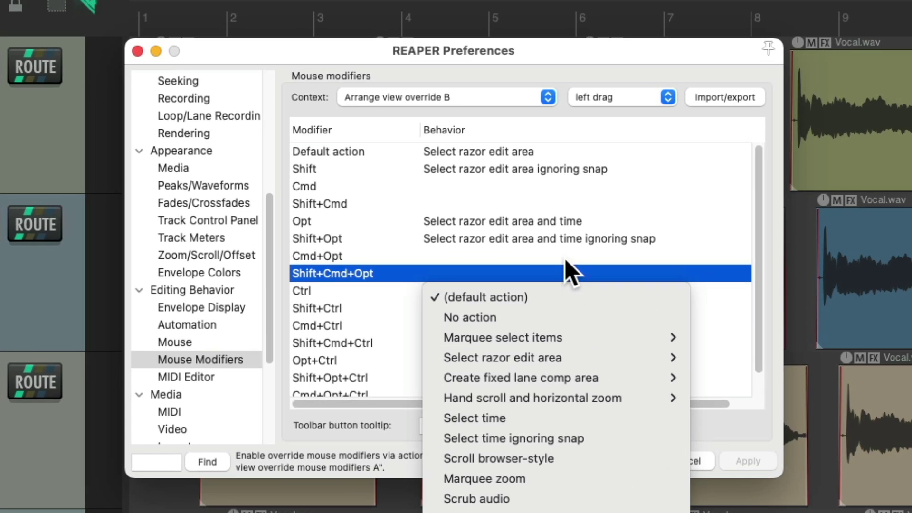
{"action": "left_click", "coordinate": [660, 100]}
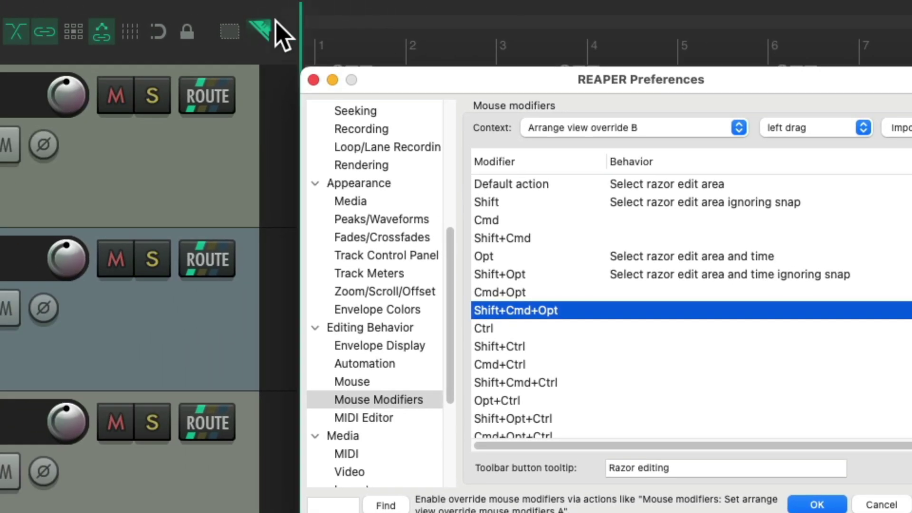
- Switch back to marquee override and view the override C, then override D, modifier sets
{"action": "left_click", "coordinate": [230, 34]}
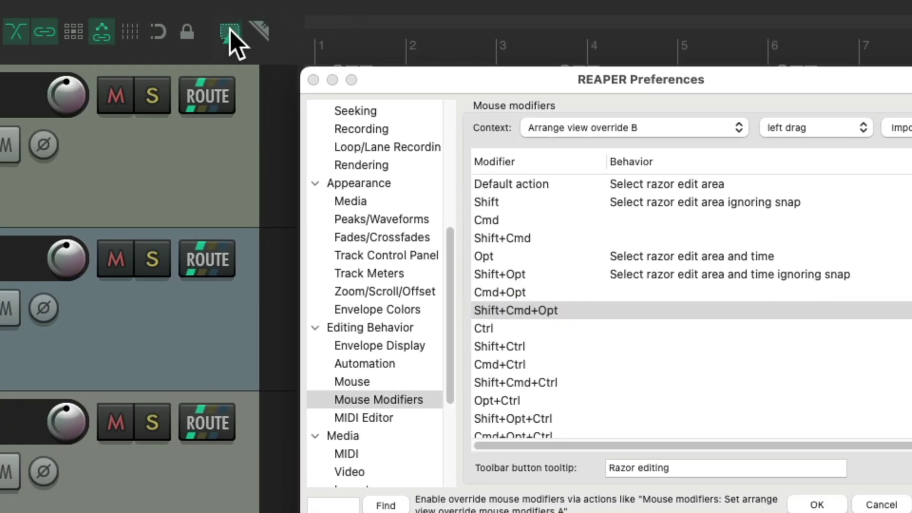
{"action": "left_click", "coordinate": [266, 37]}
{"action": "left_click", "coordinate": [692, 133]}
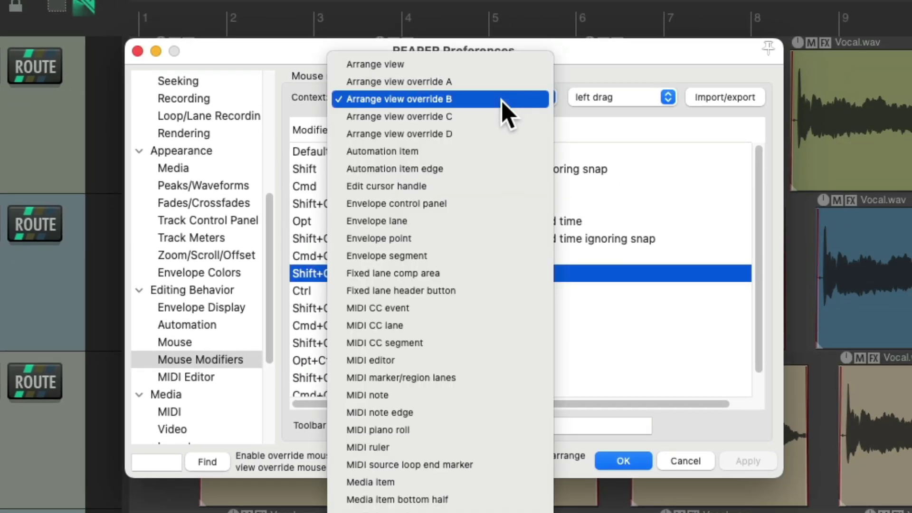
{"action": "left_click", "coordinate": [501, 116]}
{"action": "left_click", "coordinate": [494, 96]}
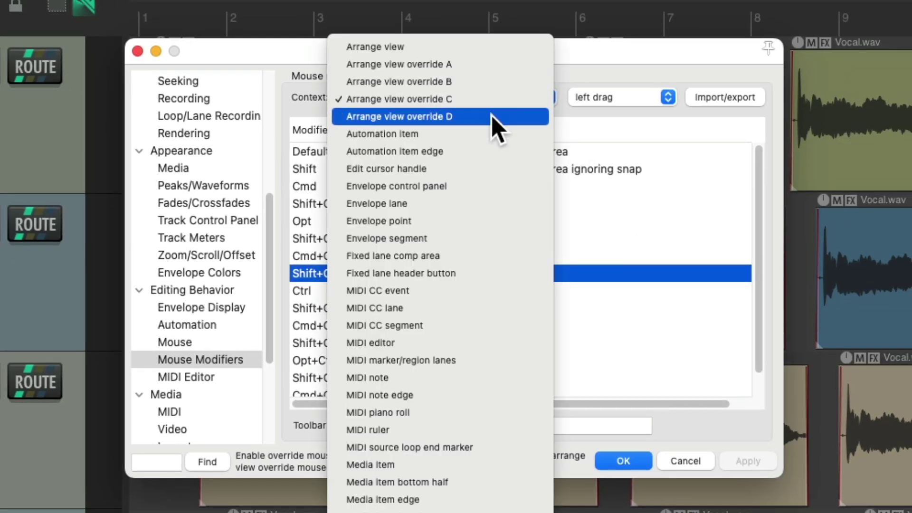
{"action": "left_click", "coordinate": [498, 116]}
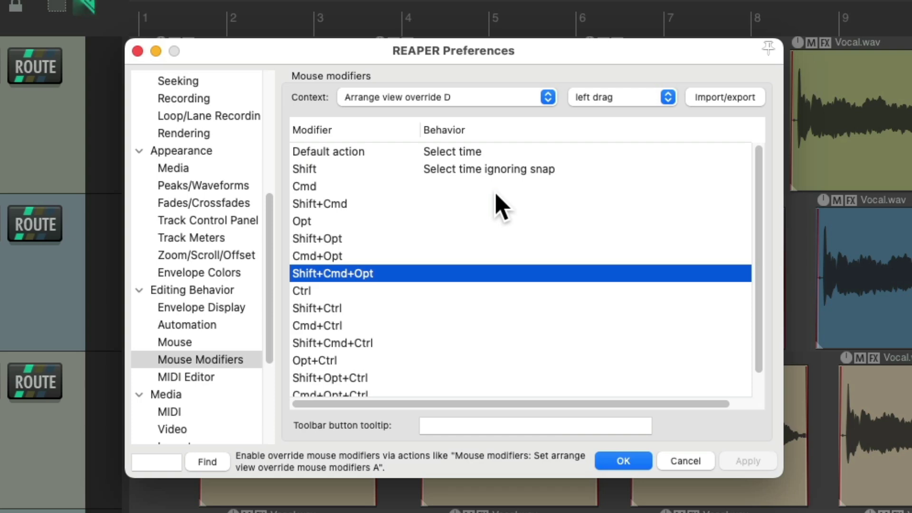
- Close Preferences and open the toolbar customization window
{"action": "left_click", "coordinate": [137, 51]}
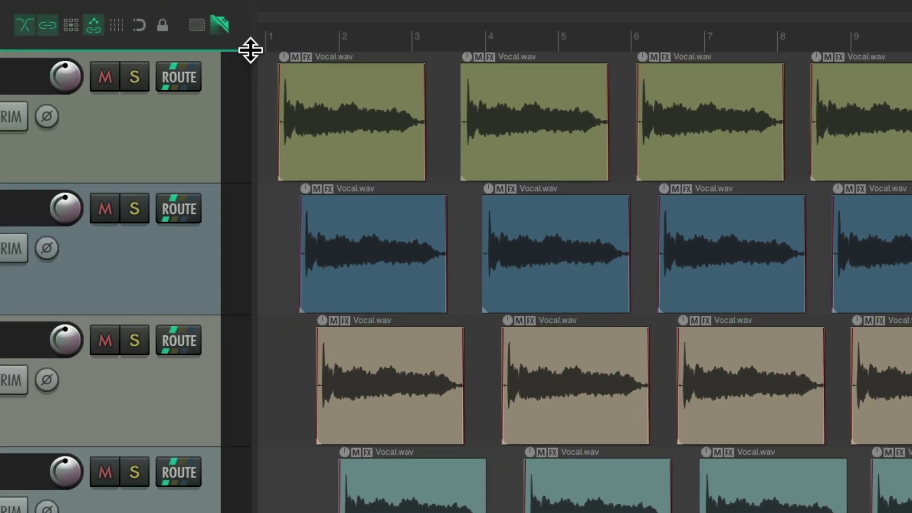
{"action": "right_click", "coordinate": [231, 41]}
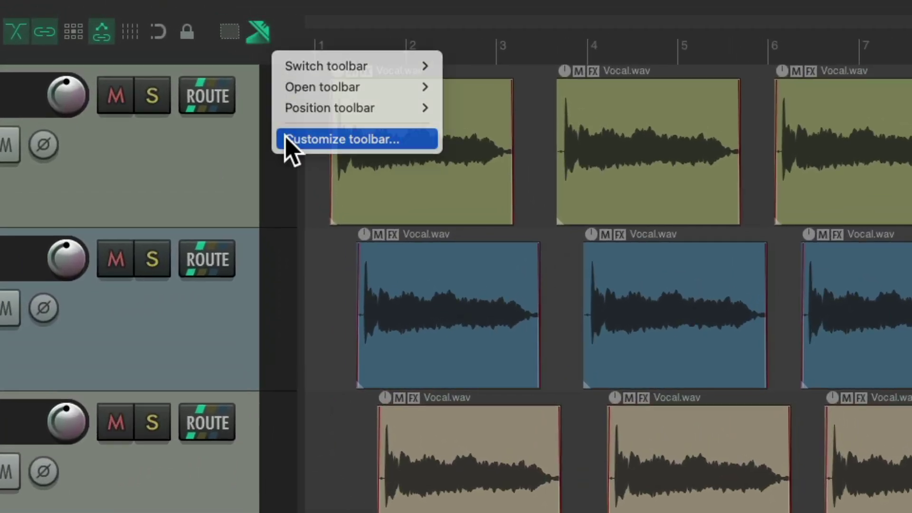
{"action": "left_click", "coordinate": [242, 112]}
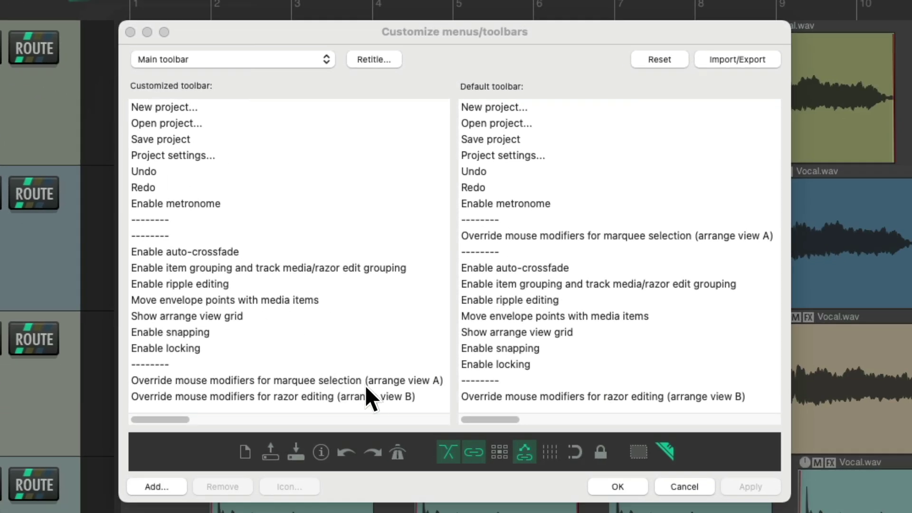
- Filter the Add actions list by 'override mouse', browse the override B–D actions, and close it
{"action": "left_click", "coordinate": [157, 487]}
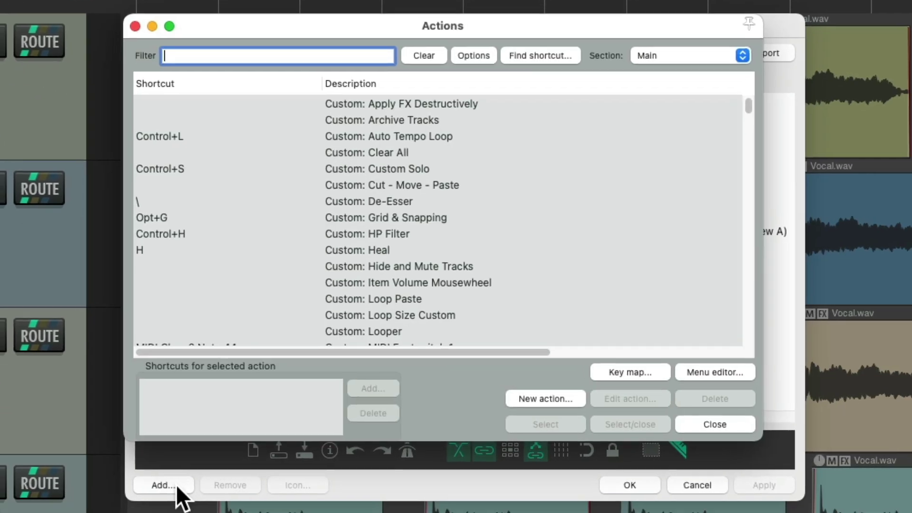
{"action": "type", "text": "override mouse"}
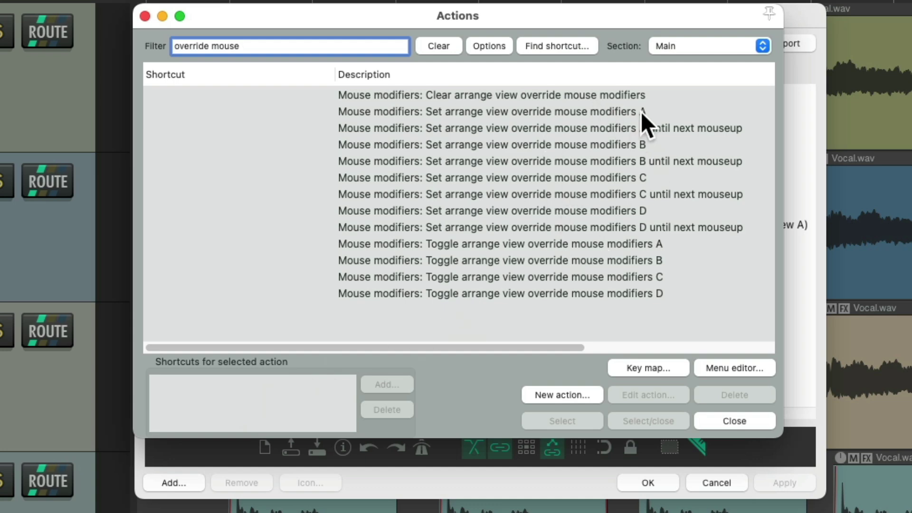
{"action": "left_click", "coordinate": [660, 141]}
{"action": "left_click", "coordinate": [676, 175]}
{"action": "left_click", "coordinate": [687, 205]}
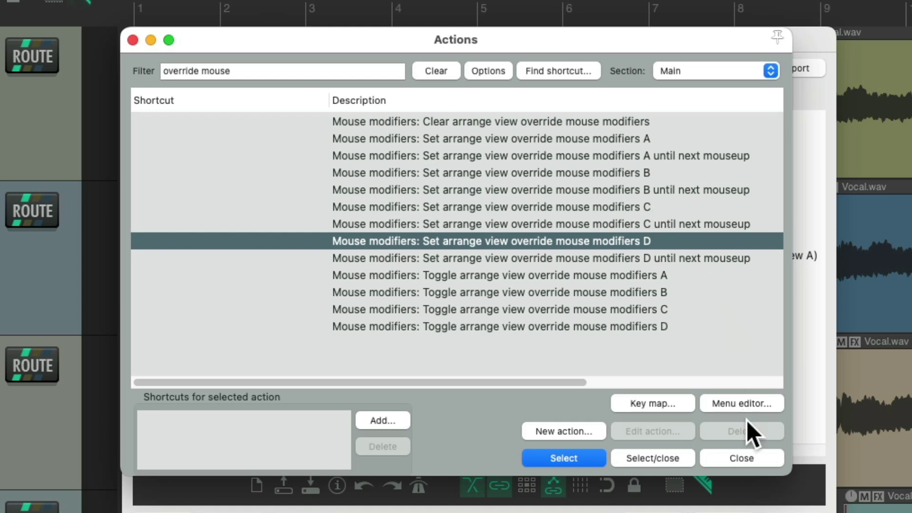
{"action": "left_click", "coordinate": [739, 459]}
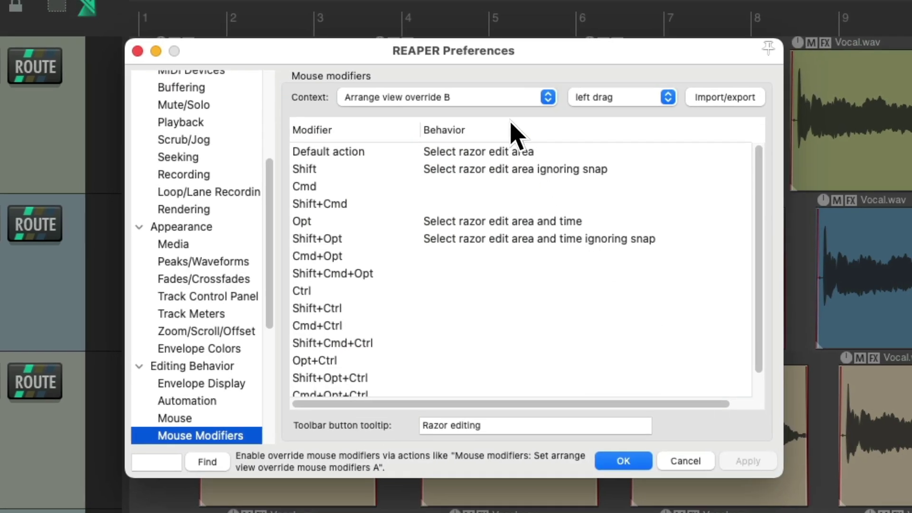
- Set the Mouse Modifiers context to Arrange view override C, then to override D
{"action": "left_click", "coordinate": [487, 90]}
{"action": "left_click", "coordinate": [502, 116]}
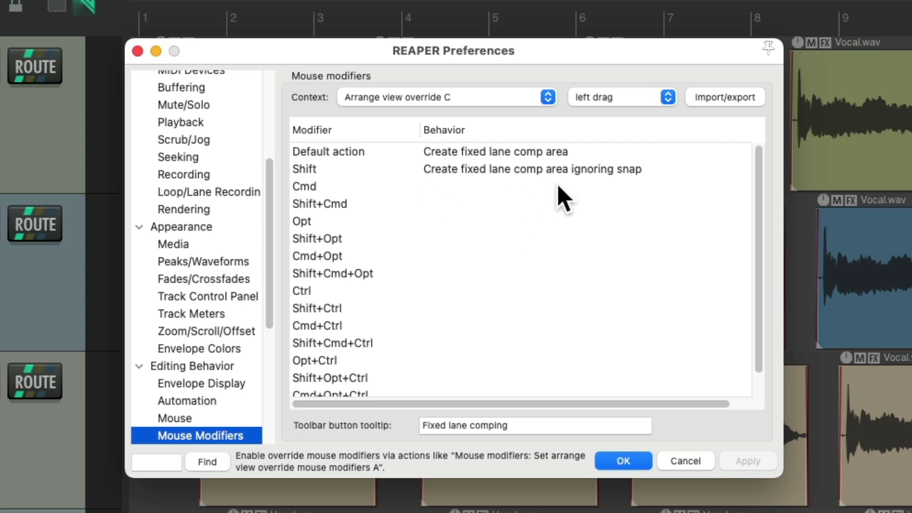
{"action": "left_click", "coordinate": [510, 103]}
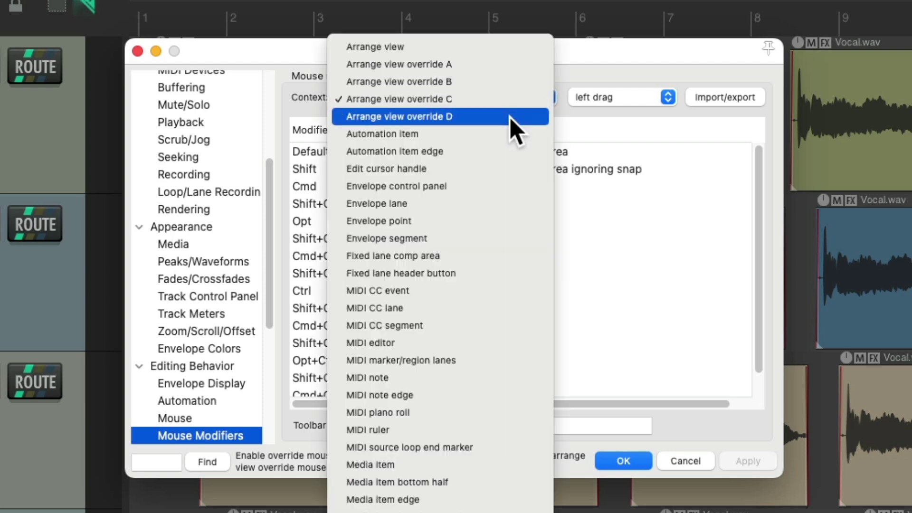
{"action": "left_click", "coordinate": [511, 114]}
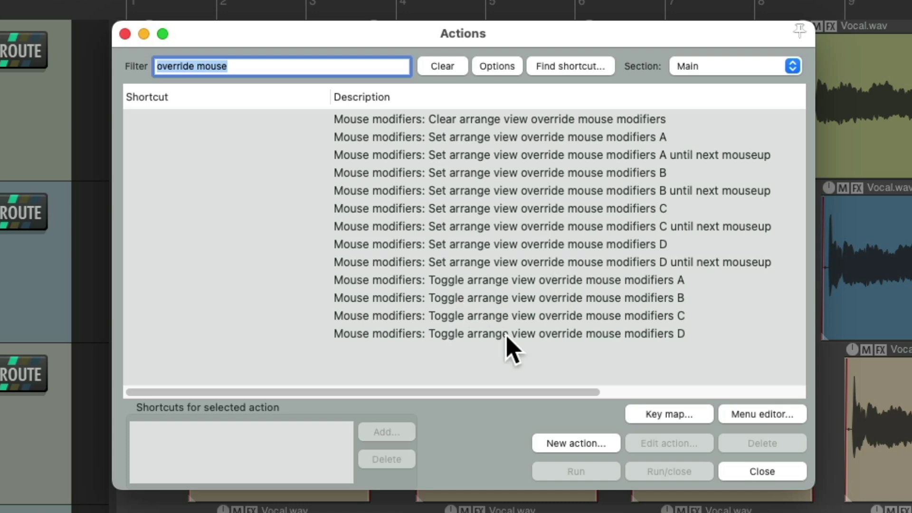
- Assign Control+A to 'Toggle arrange view override mouse modifiers A'
{"action": "left_click", "coordinate": [519, 281]}
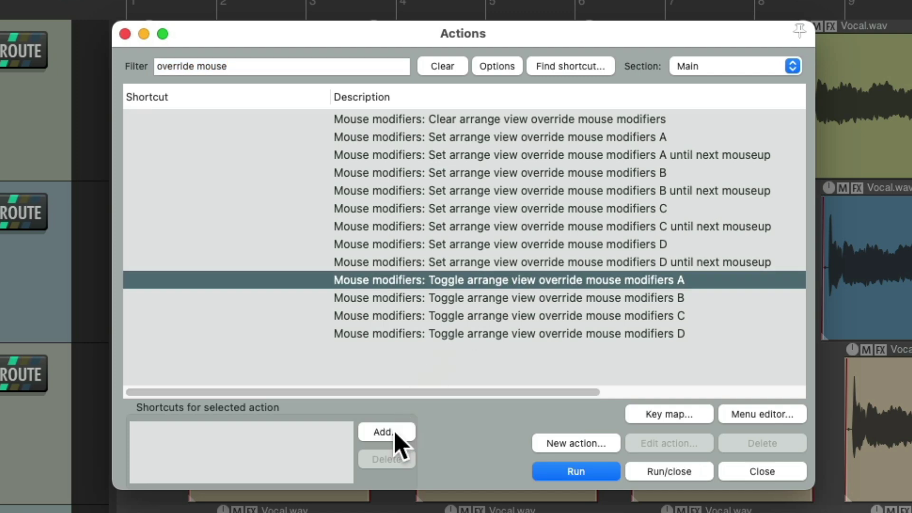
{"action": "left_click", "coordinate": [396, 433]}
{"action": "key", "text": "ctrl+a"}
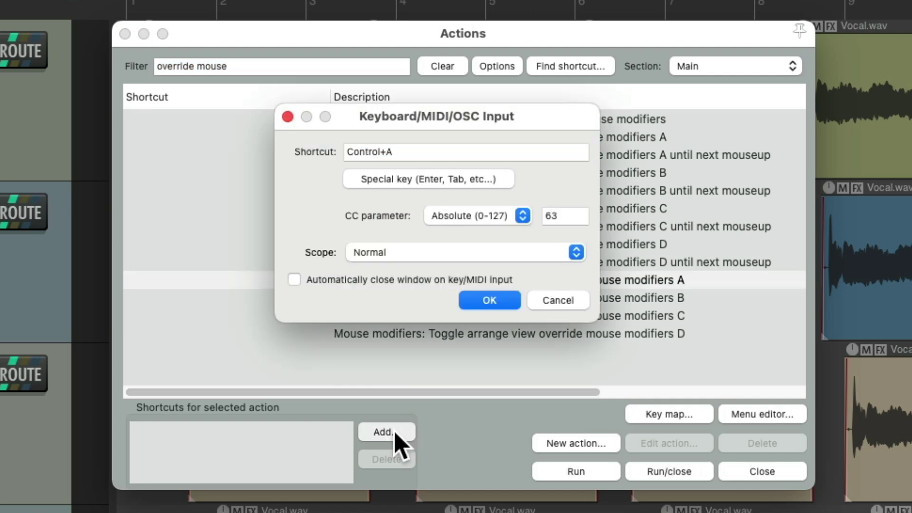
{"action": "key", "text": "Return"}
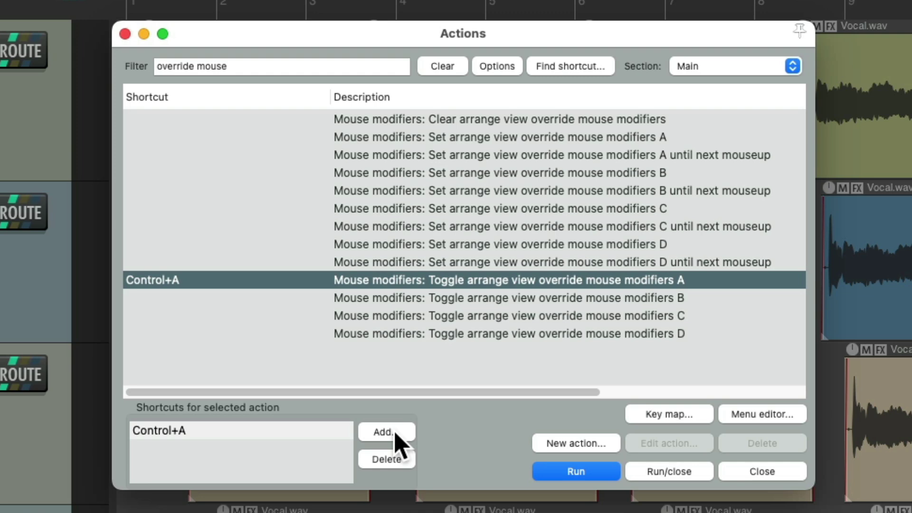
- Assign Control+B to the override B toggle action and close the Actions list
{"action": "left_click", "coordinate": [500, 299]}
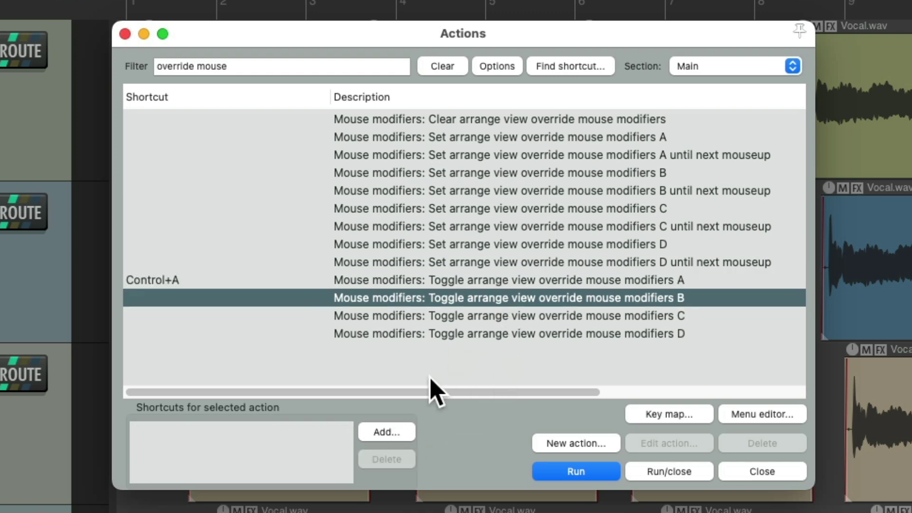
{"action": "left_click", "coordinate": [391, 432]}
{"action": "key", "text": "ctrl+b"}
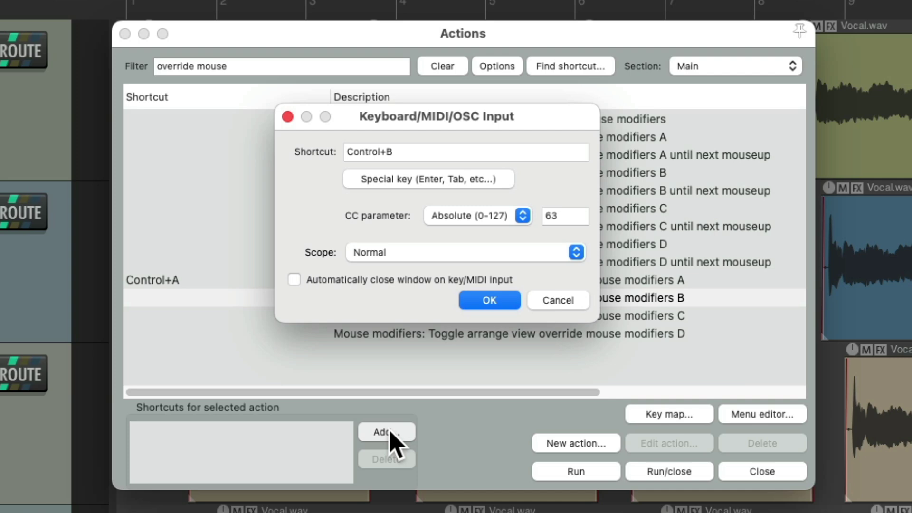
{"action": "key", "text": "Return"}
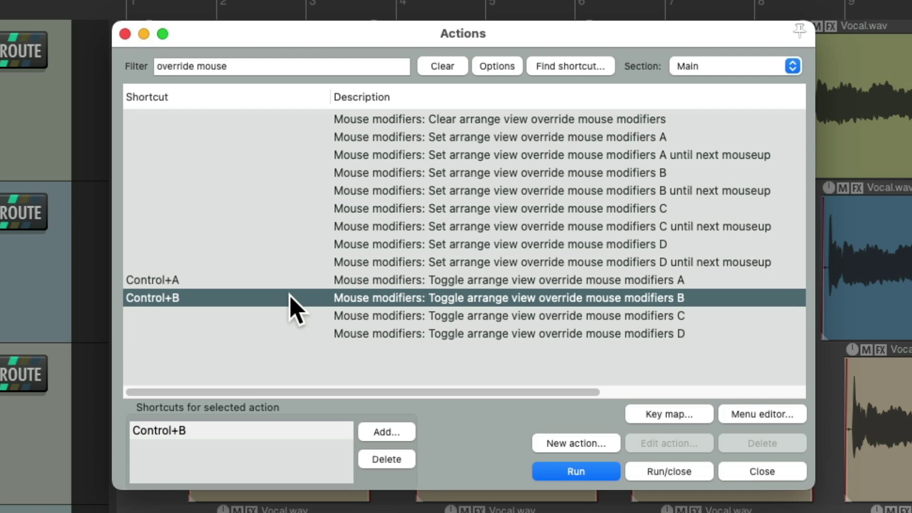
{"action": "left_click", "coordinate": [762, 472]}
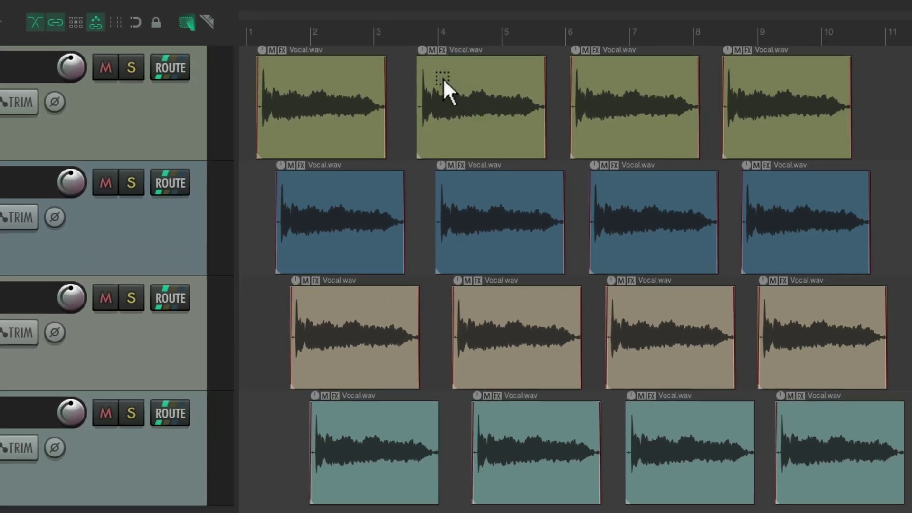
- Marquee-select nine Vocal.wav clips across tracks 1–3, move them right, then undo the move
{"action": "left_click_drag", "start_coordinate": [594, 112], "coordinate": [835, 316]}
{"action": "left_click_drag", "start_coordinate": [614, 224], "coordinate": [650, 363]}
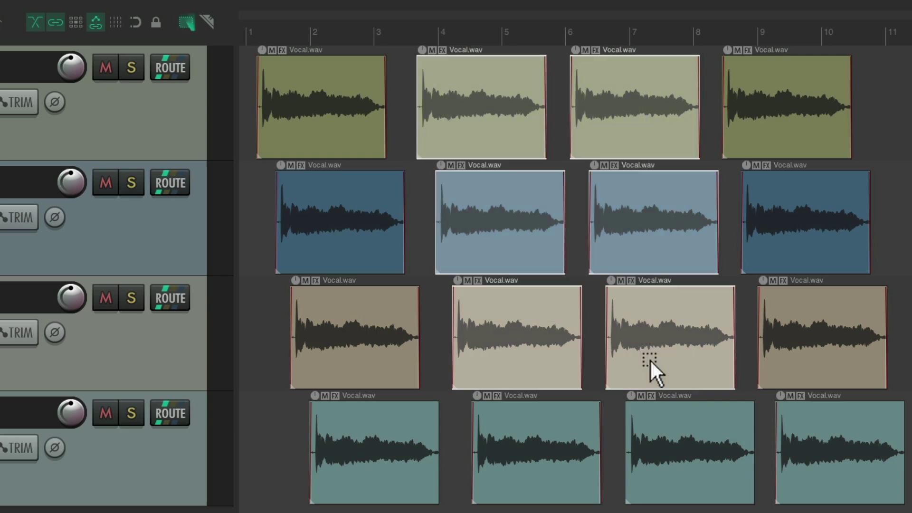
{"action": "left_click_drag", "start_coordinate": [751, 128], "coordinate": [489, 349]}
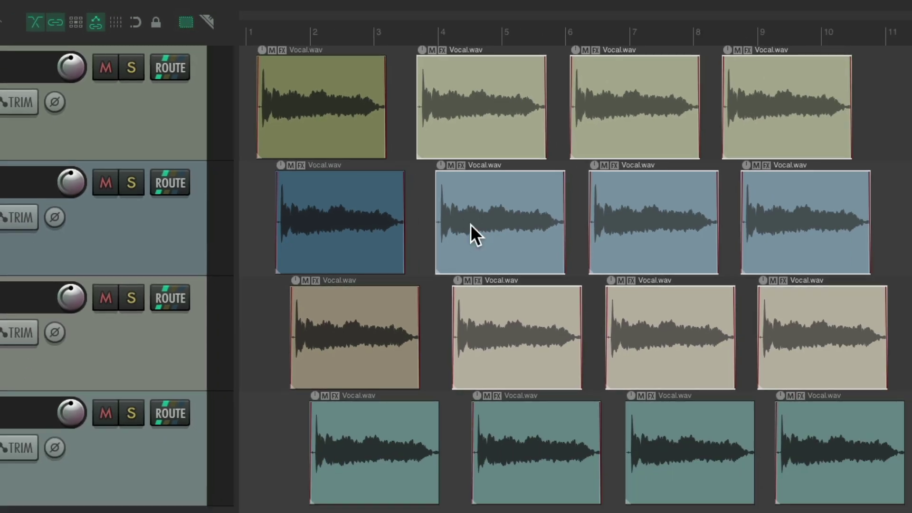
{"action": "left_click_drag", "start_coordinate": [472, 84], "coordinate": [512, 142]}
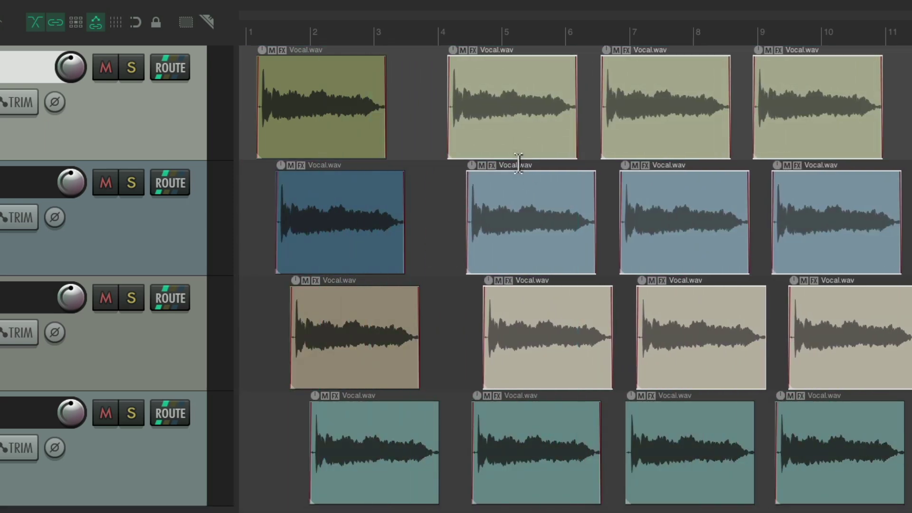
{"action": "key", "text": "ctrl+z"}
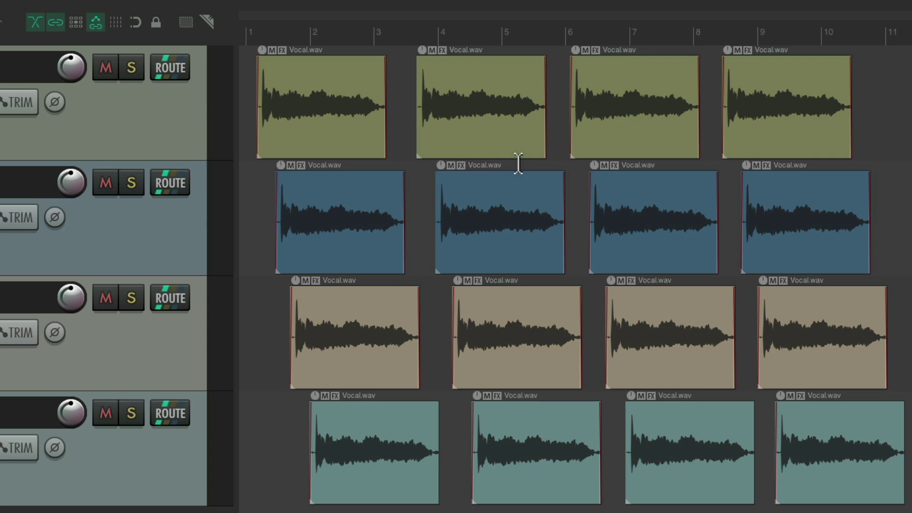
- Razor-edit bars 2.7–7 on tracks 1–2, testing delete and move, undoing each change
{"action": "left_click", "coordinate": [206, 22]}
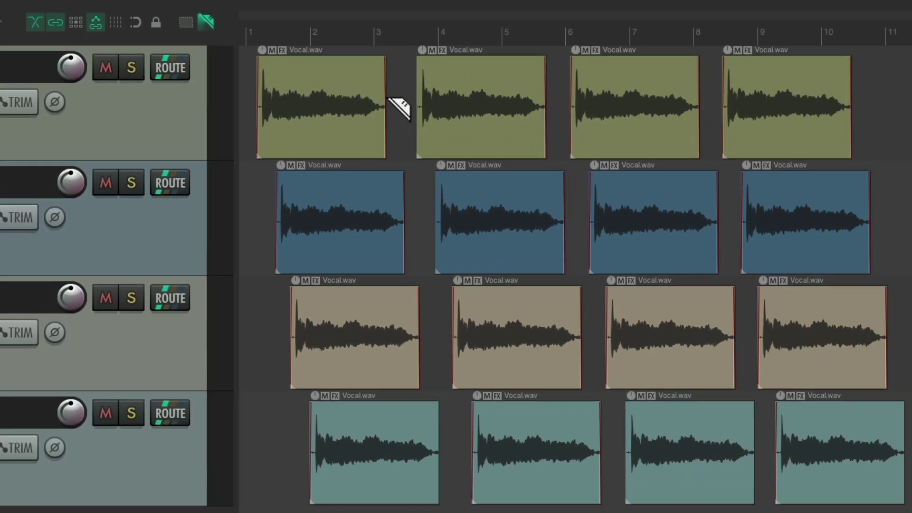
{"action": "left_click_drag", "start_coordinate": [389, 110], "coordinate": [632, 214]}
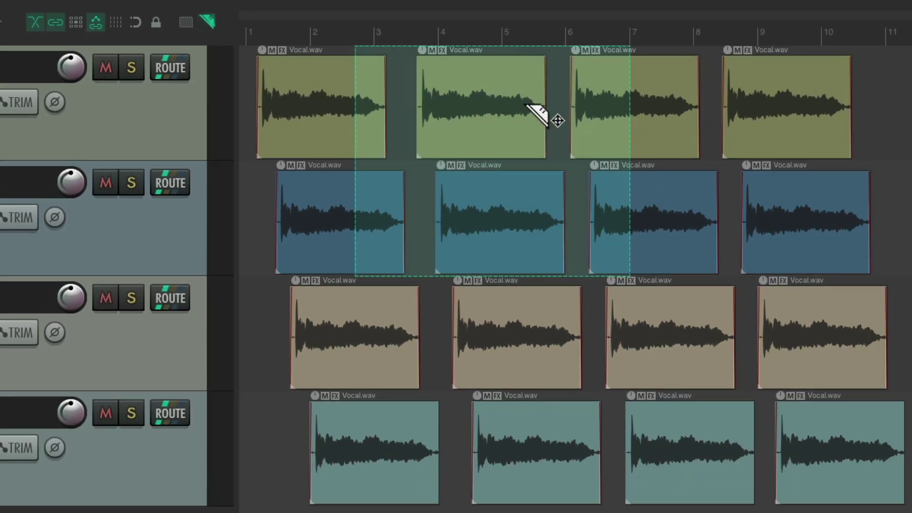
{"action": "key", "text": "Delete"}
{"action": "key", "text": "ctrl+z"}
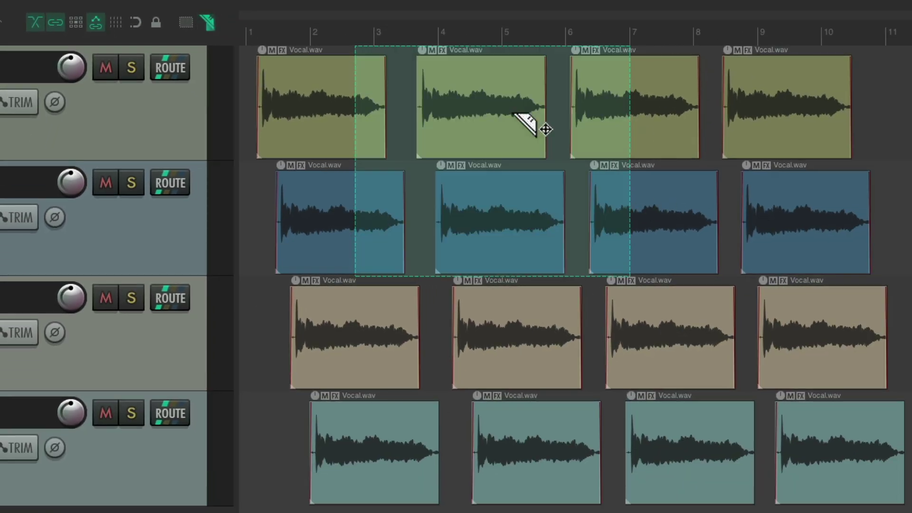
{"action": "left_click_drag", "start_coordinate": [468, 91], "coordinate": [590, 116]}
{"action": "key", "text": "ctrl+z"}
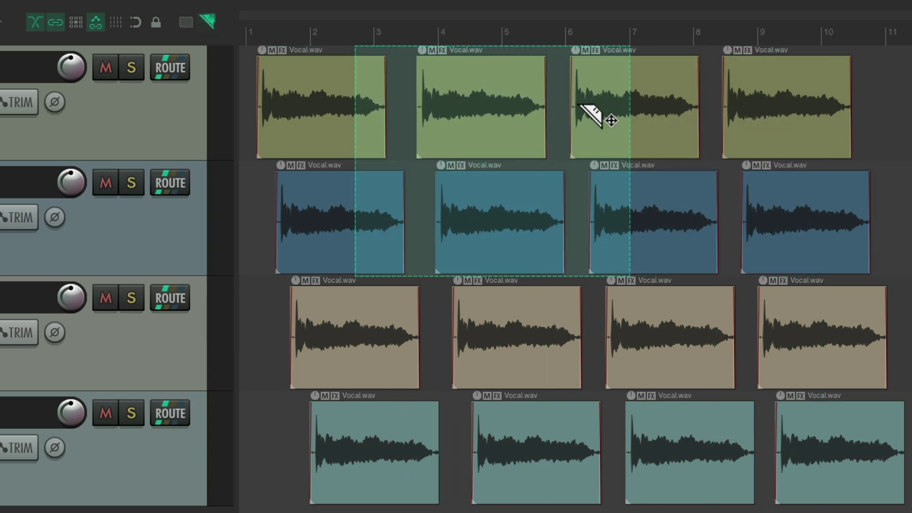
{"action": "key", "text": "ctrl+z"}
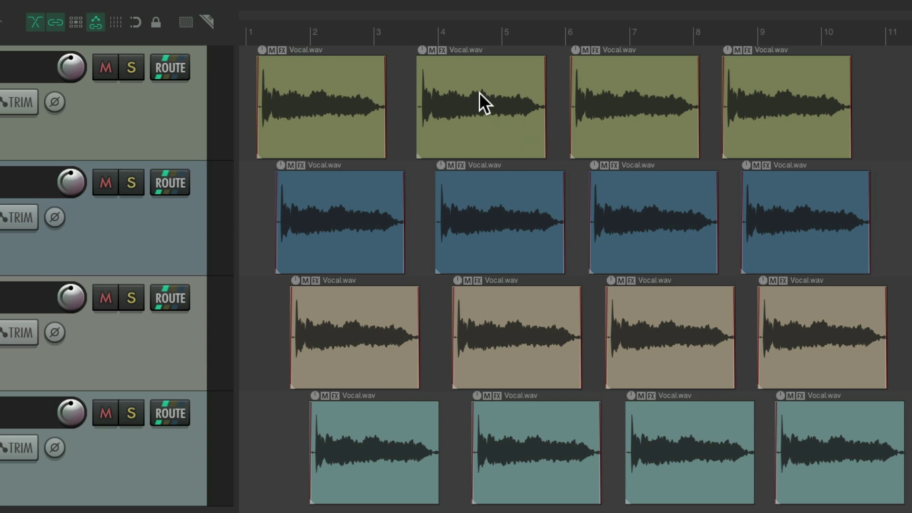
- Drag track 1's second and third clips onto their neighbours, then undo to restore positions
{"action": "left_click_drag", "start_coordinate": [642, 99], "coordinate": [697, 112]}
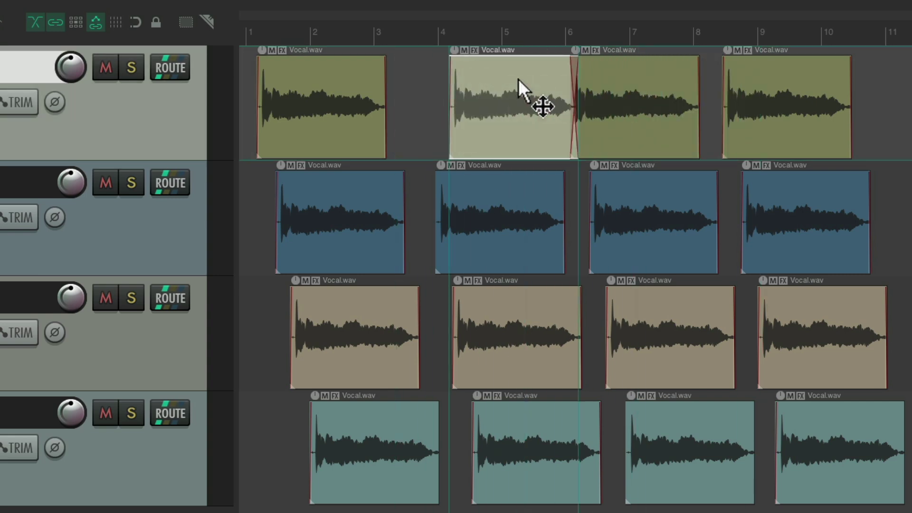
{"action": "left_click_drag", "start_coordinate": [517, 79], "coordinate": [521, 83]}
{"action": "key", "text": "ctrl+z"}
{"action": "left_click_drag", "start_coordinate": [634, 78], "coordinate": [664, 93]}
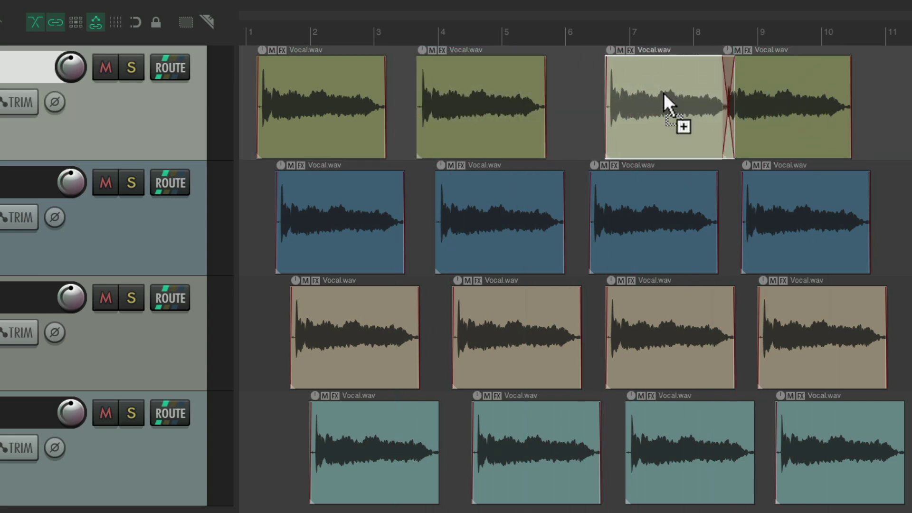
{"action": "key", "text": "Escape"}
{"action": "key", "text": "ctrl+z"}
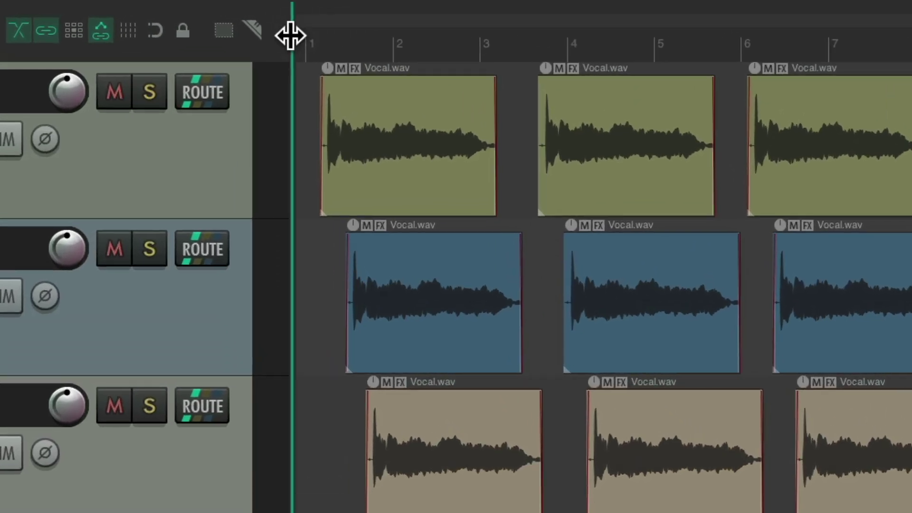
- Reassign the override toolbar entry to the 'set override mouse modifiers A/B until next mouseup' actions
{"action": "right_click", "coordinate": [228, 38]}
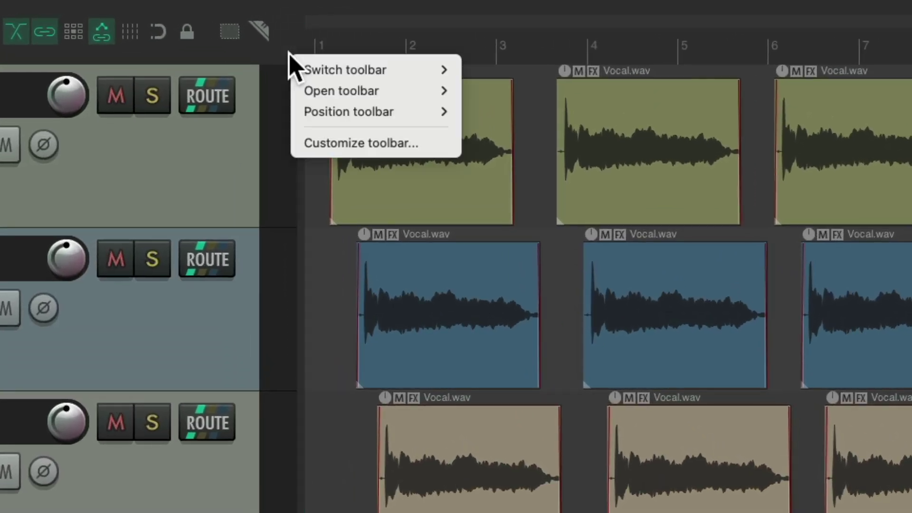
{"action": "left_click", "coordinate": [296, 153]}
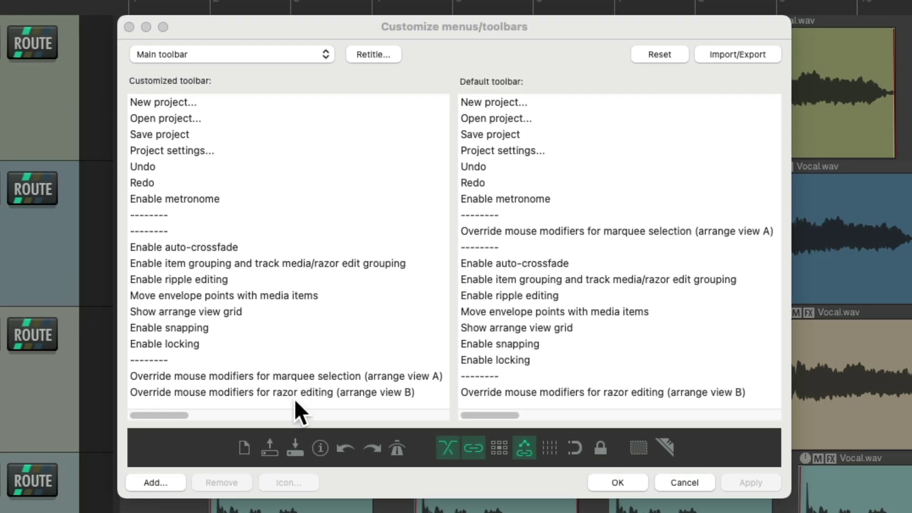
{"action": "right_click", "coordinate": [274, 378]}
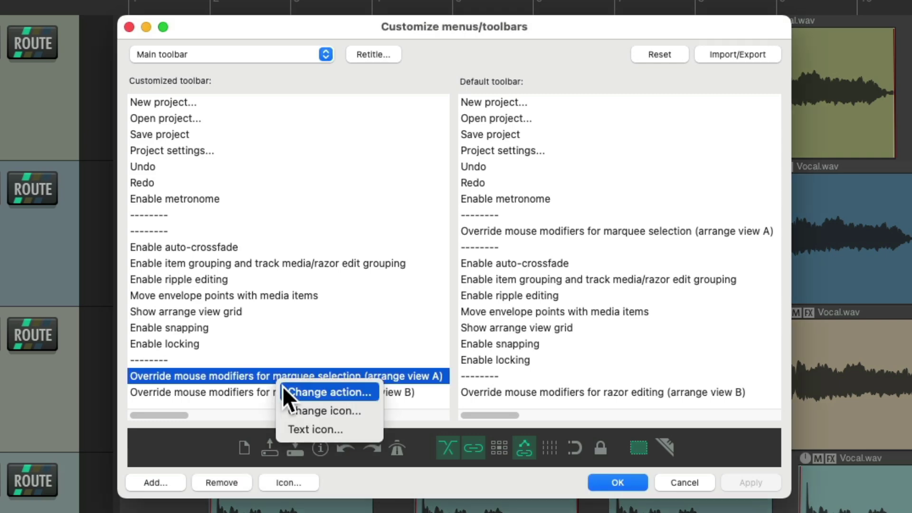
{"action": "left_click", "coordinate": [283, 392]}
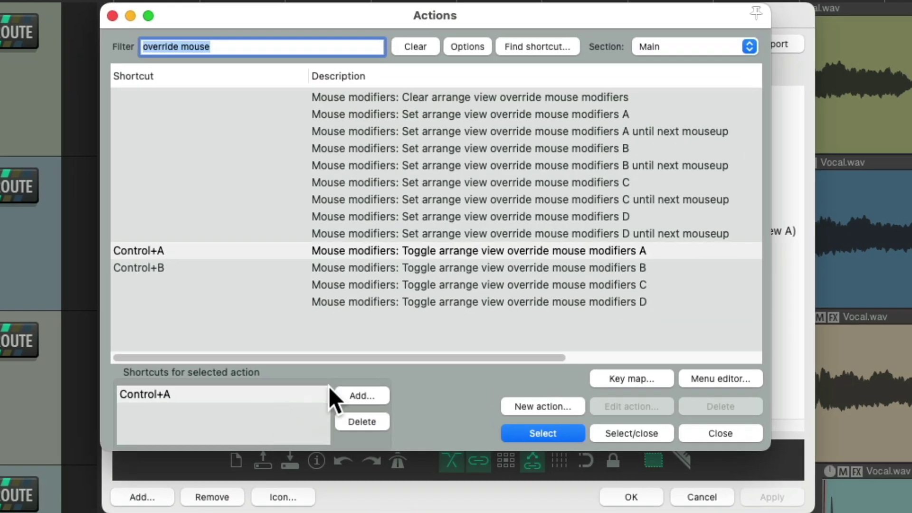
{"action": "left_click", "coordinate": [504, 138]}
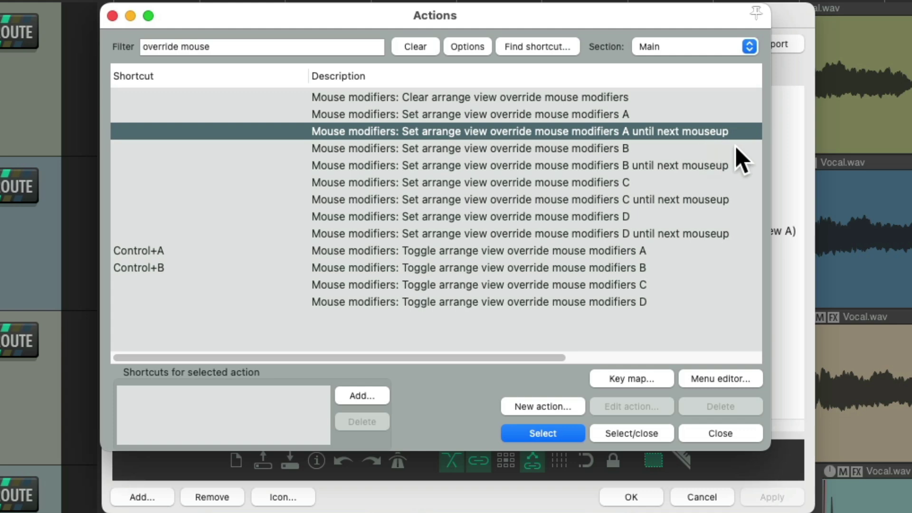
{"action": "left_click", "coordinate": [658, 166], "text": "super"}
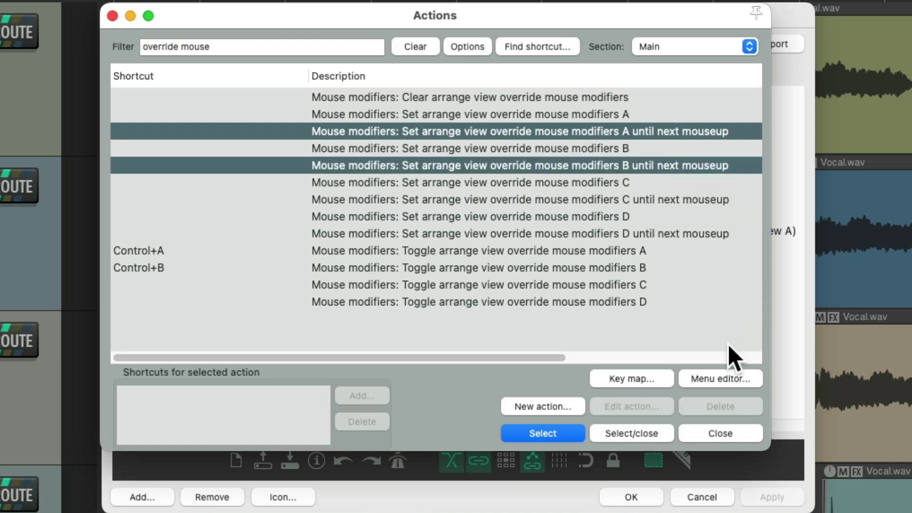
{"action": "left_click", "coordinate": [623, 430]}
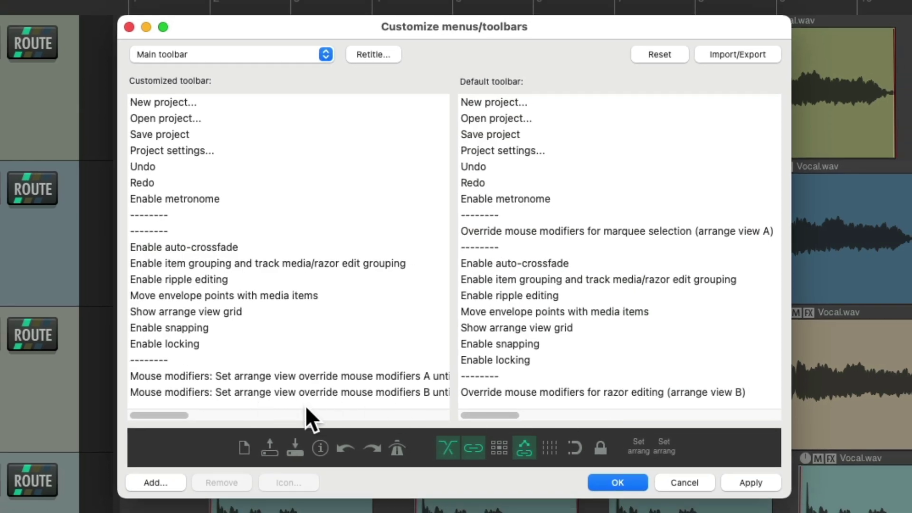
- Give the mouse modifiers A toolbar entry the marquee selection icon
{"action": "left_click", "coordinate": [309, 375]}
{"action": "left_click", "coordinate": [330, 391]}
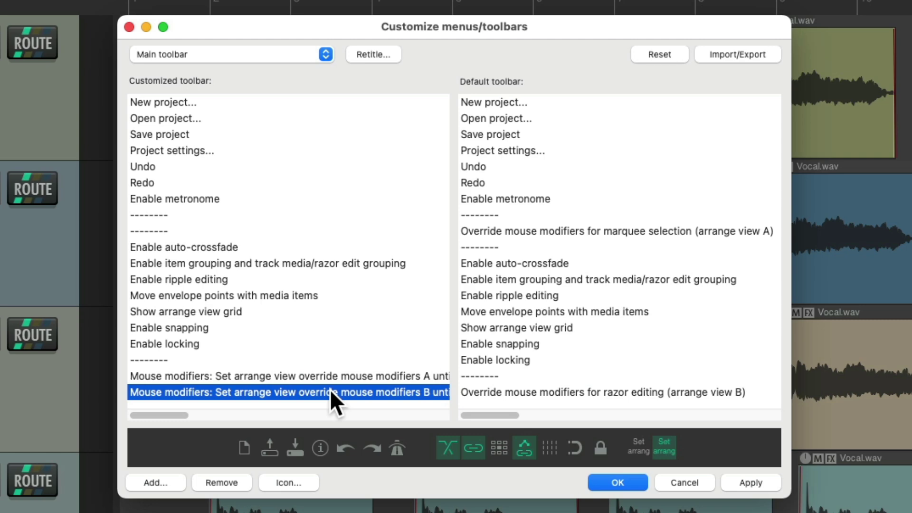
{"action": "left_click", "coordinate": [349, 375]}
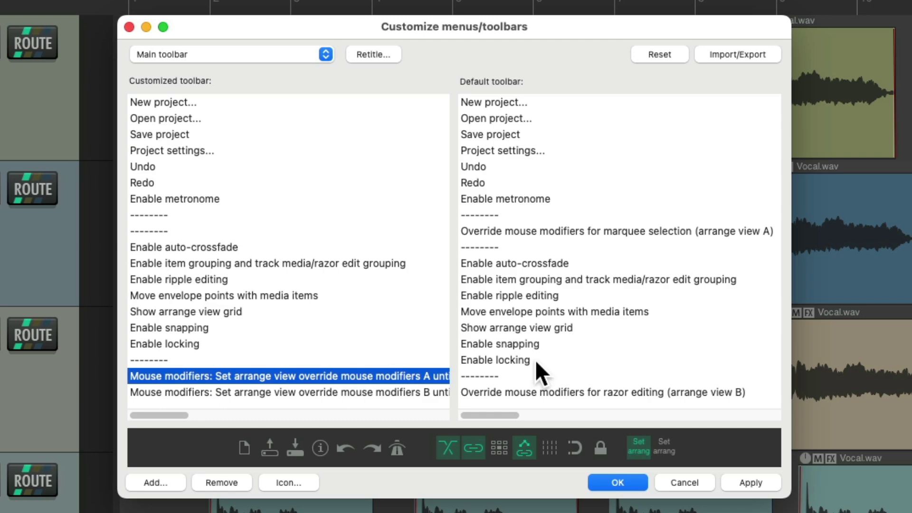
{"action": "left_click", "coordinate": [639, 449]}
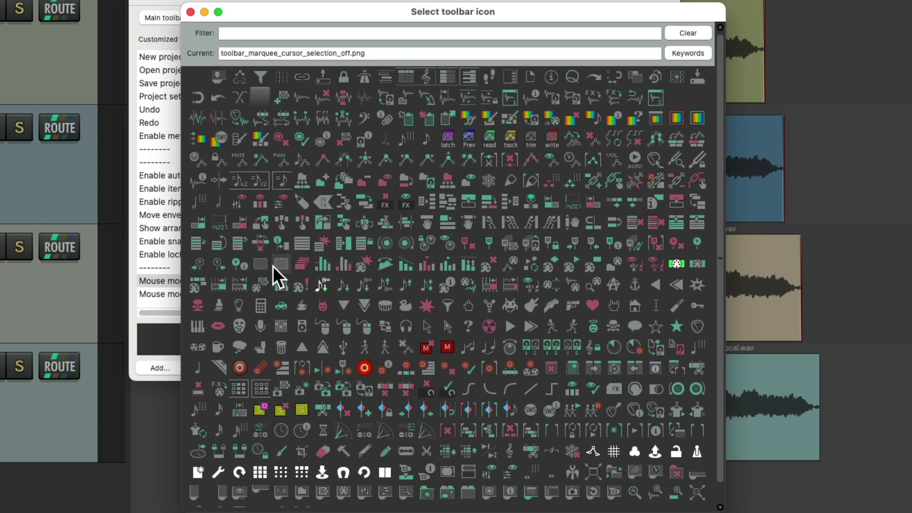
{"action": "left_click", "coordinate": [260, 264]}
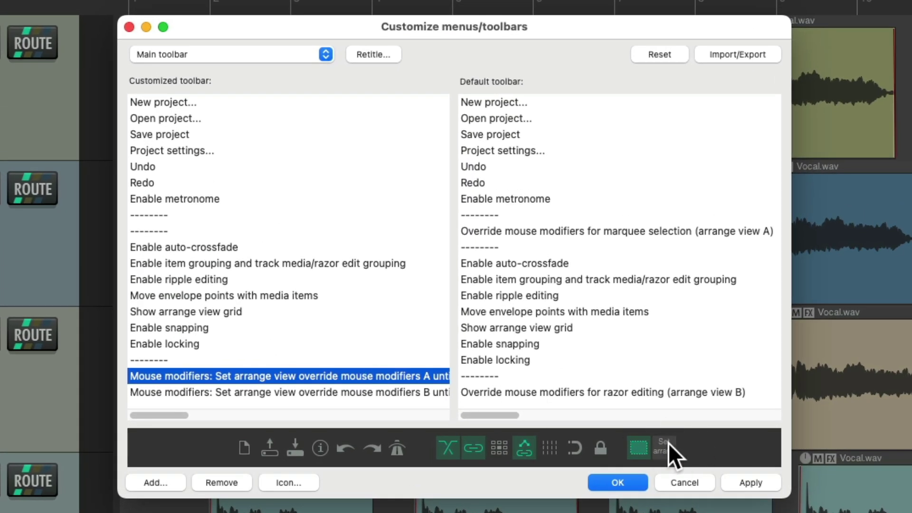
- Give the mouse modifiers B entry the razor icon and save the toolbar customisation
{"action": "left_click", "coordinate": [670, 446]}
{"action": "left_click", "coordinate": [251, 459]}
{"action": "left_click", "coordinate": [225, 458]}
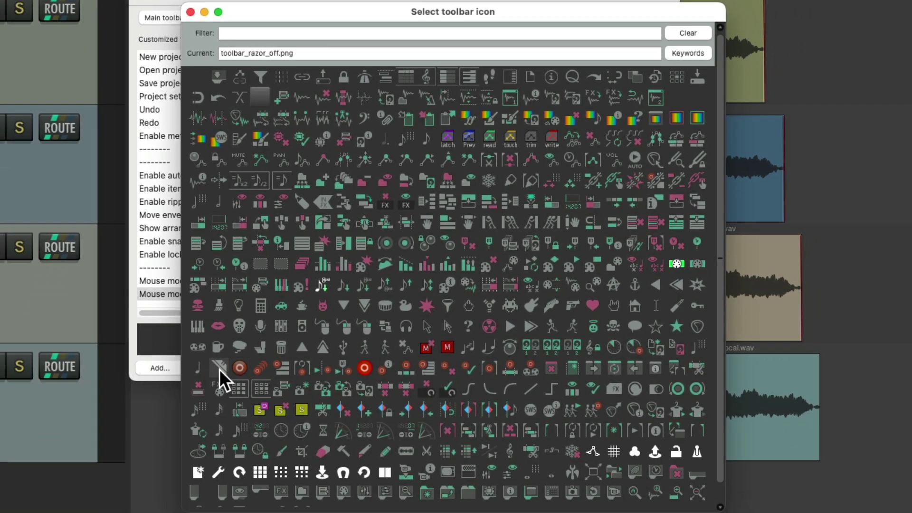
{"action": "left_click", "coordinate": [219, 369]}
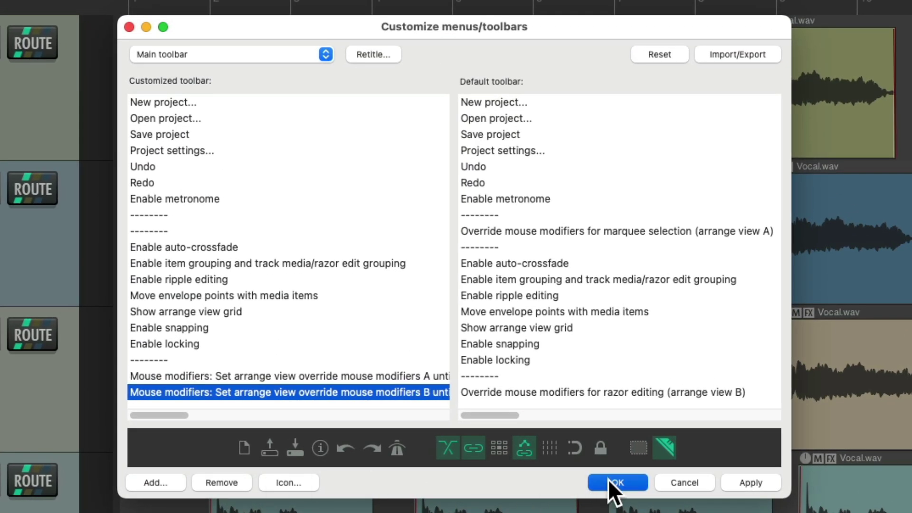
{"action": "left_click", "coordinate": [609, 480]}
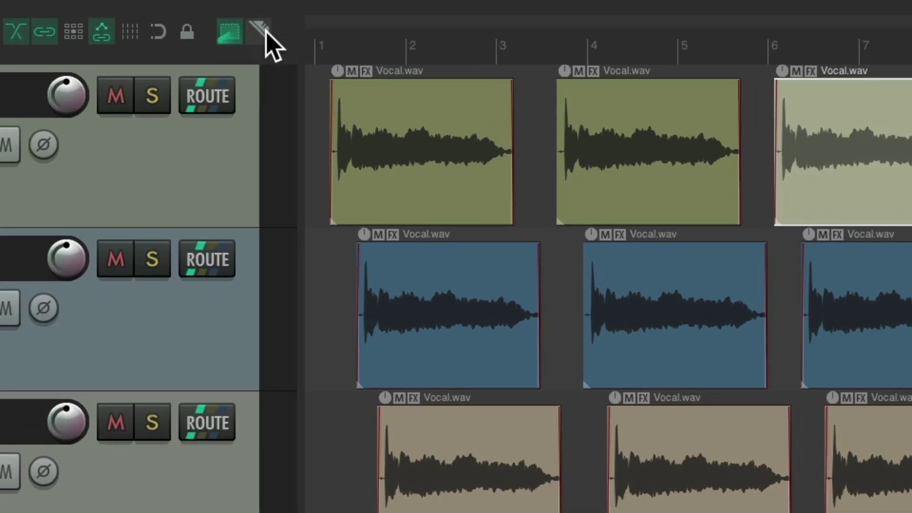
{"action": "left_click", "coordinate": [229, 32]}
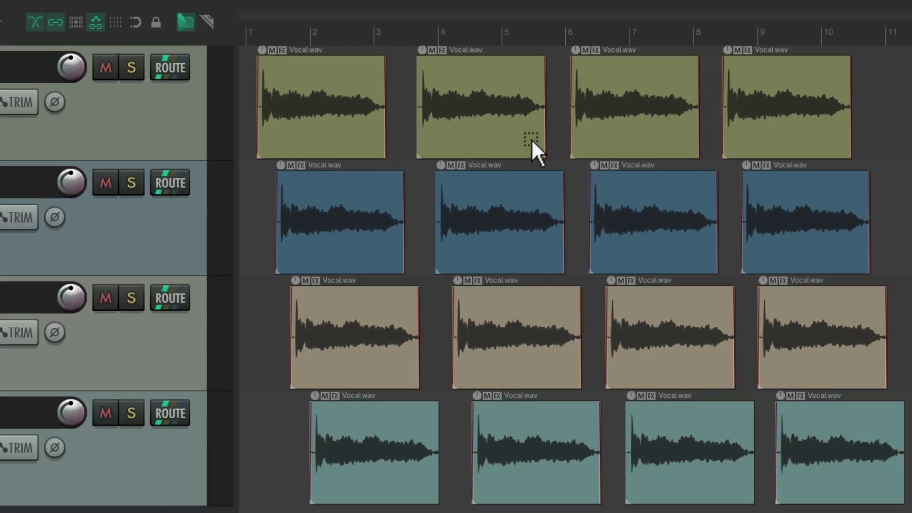
{"action": "left_click_drag", "start_coordinate": [481, 99], "coordinate": [643, 256]}
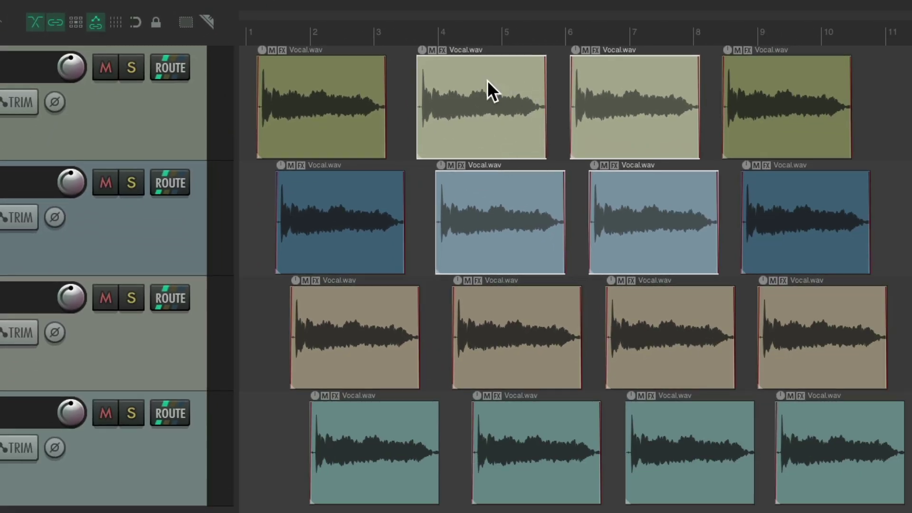
{"action": "left_click_drag", "start_coordinate": [655, 117], "coordinate": [747, 119]}
{"action": "left_click_drag", "start_coordinate": [551, 85], "coordinate": [523, 109]}
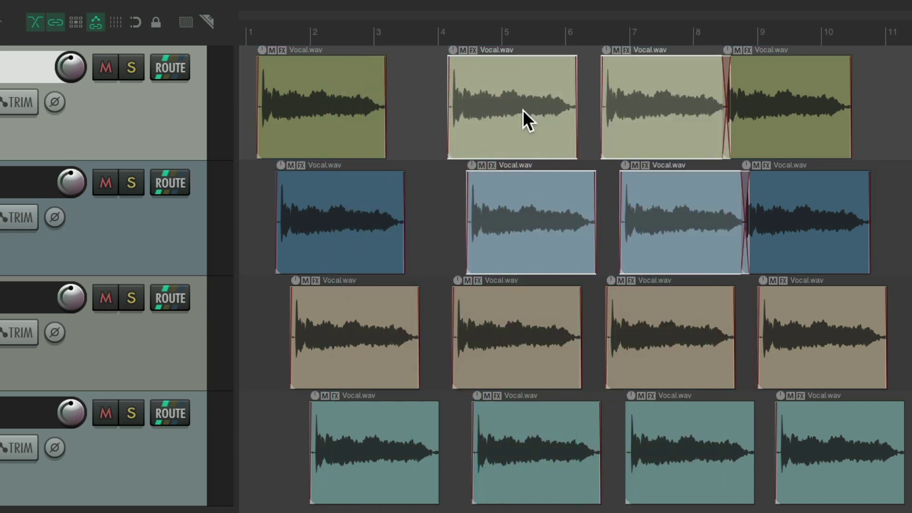
{"action": "key", "text": "ctrl+z"}
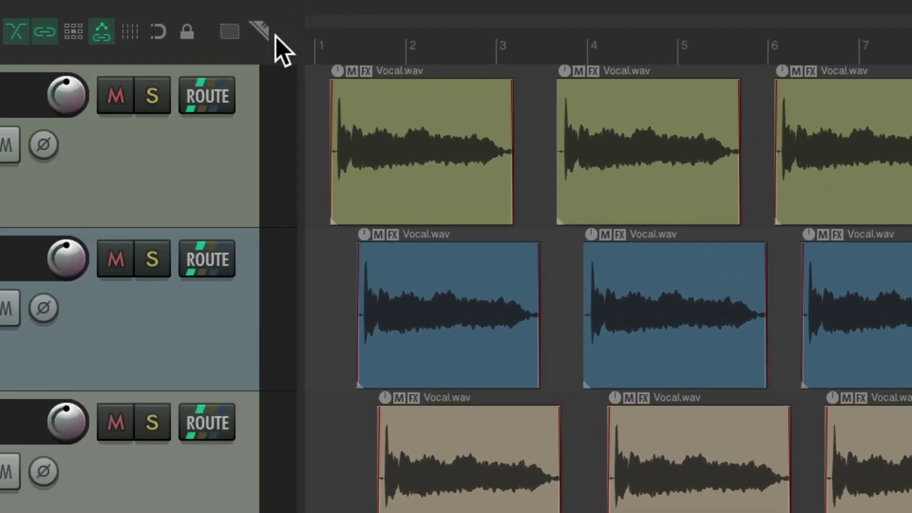
{"action": "left_click", "coordinate": [206, 22]}
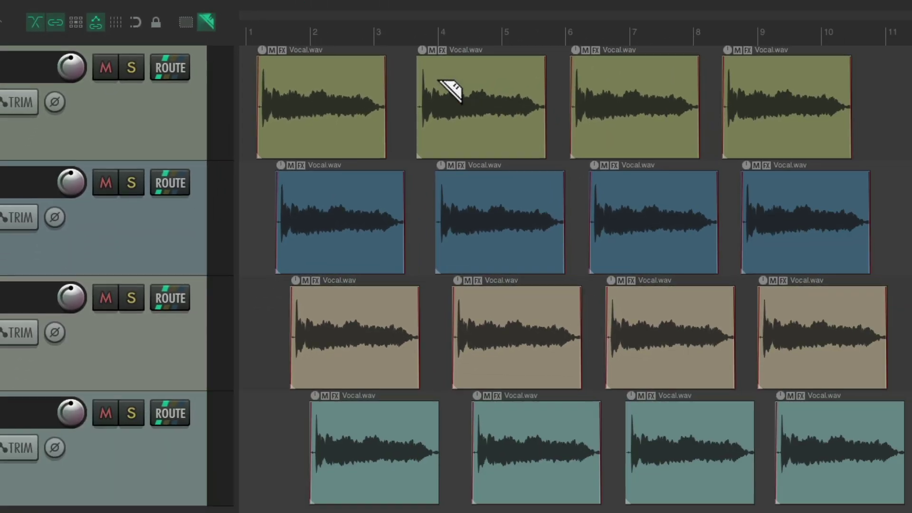
{"action": "left_click_drag", "start_coordinate": [438, 84], "coordinate": [649, 350]}
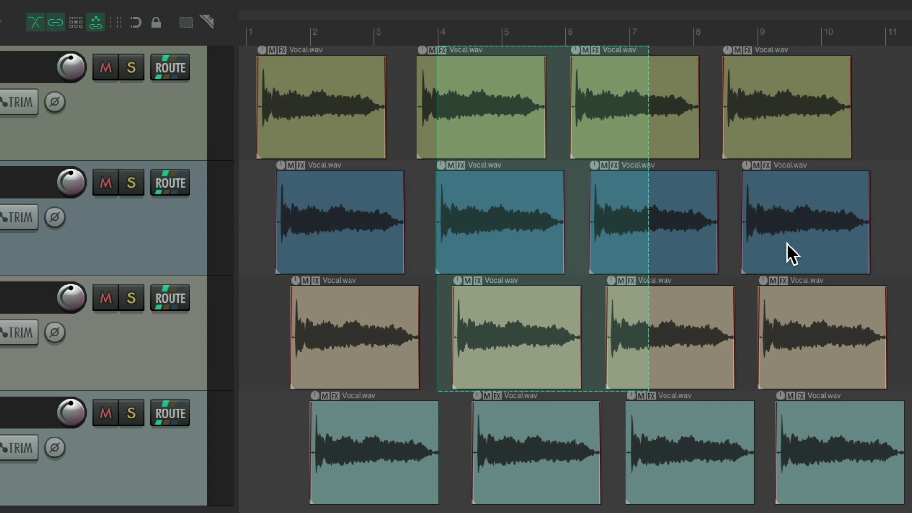
{"action": "key", "text": "Escape"}
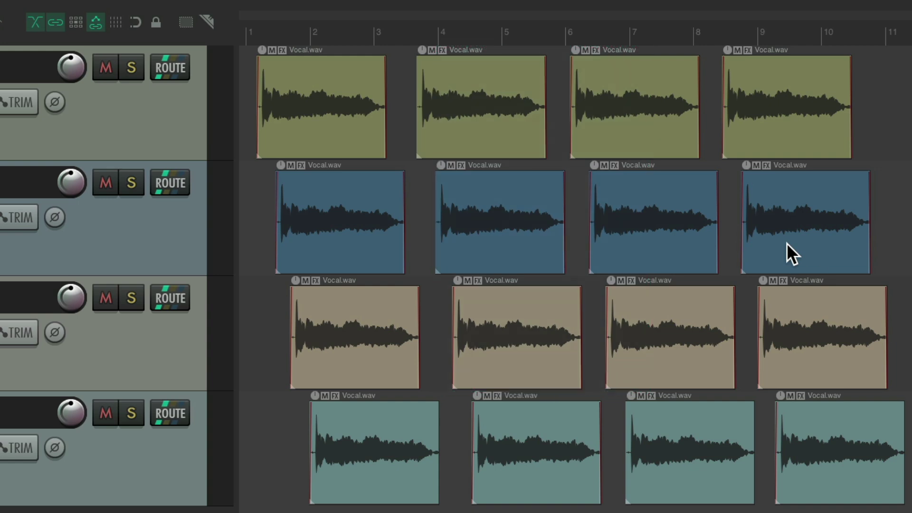
{"action": "mouse_move", "coordinate": [637, 110]}
{"action": "left_mouse_down"}
{"action": "mouse_move", "coordinate": [471, 103]}
{"action": "mouse_move", "coordinate": [616, 100]}
{"action": "mouse_move", "coordinate": [421, 316]}
{"action": "mouse_move", "coordinate": [569, 110]}
{"action": "mouse_move", "coordinate": [648, 114]}
{"action": "left_mouse_up"}
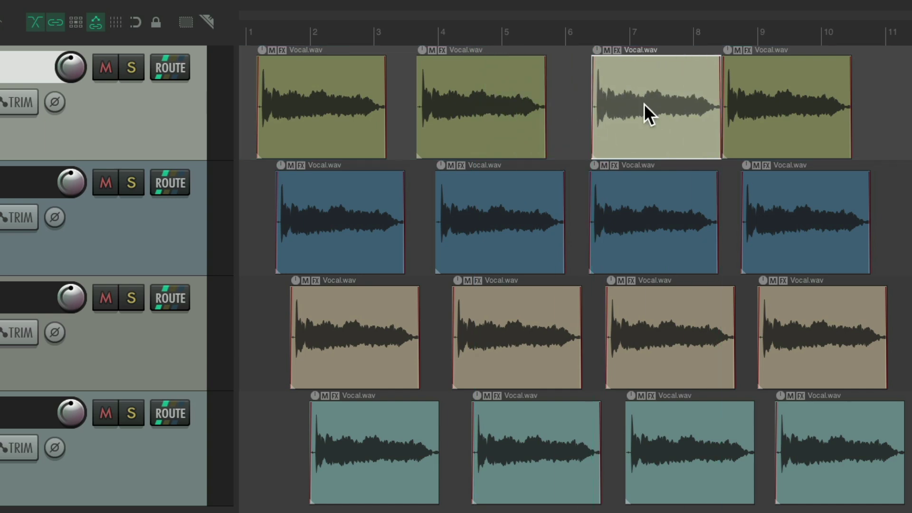
{"action": "key", "text": "ctrl+z"}
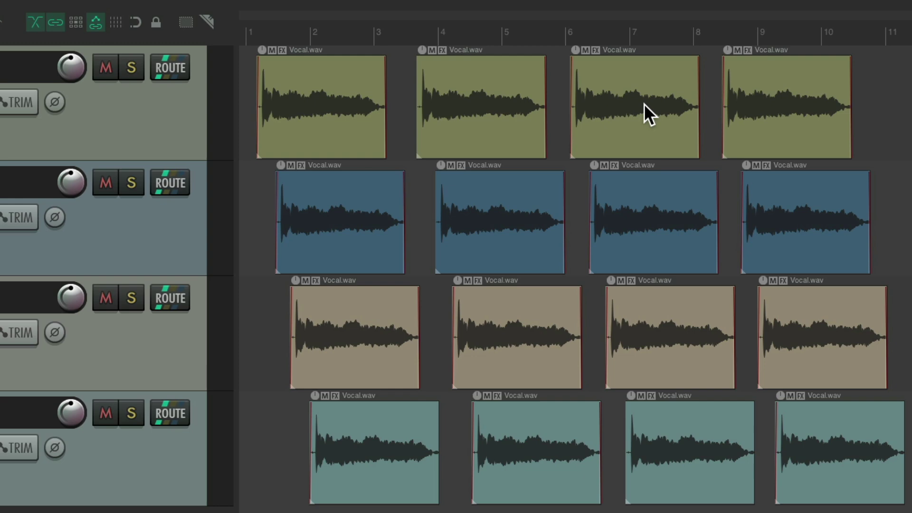
- Remove the Ctrl+B and Ctrl+A shortcuts from the Toggle override mouse modifiers B and A actions
{"action": "key", "text": "shift+slash"}
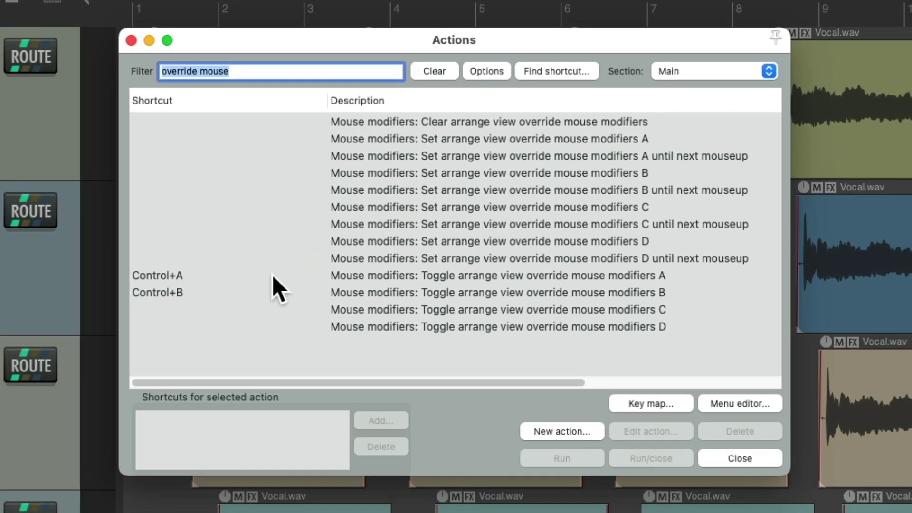
{"action": "left_click", "coordinate": [273, 276]}
{"action": "key", "text": "Down"}
{"action": "left_click", "coordinate": [378, 446]}
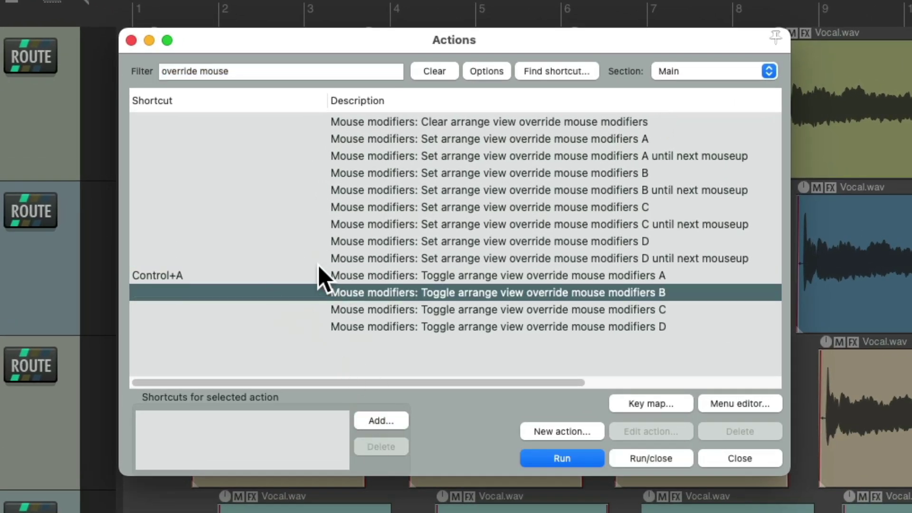
{"action": "left_click", "coordinate": [335, 278]}
{"action": "left_click", "coordinate": [389, 446]}
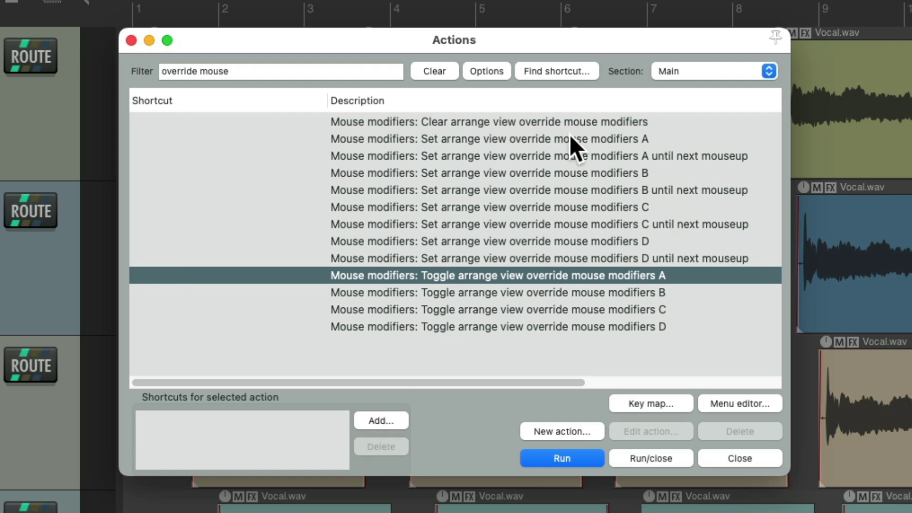
- Bind Ctrl+A and Ctrl+B to the override mouse modifiers A and B until next mouseup actions
{"action": "left_click", "coordinate": [589, 152]}
{"action": "left_click", "coordinate": [383, 419]}
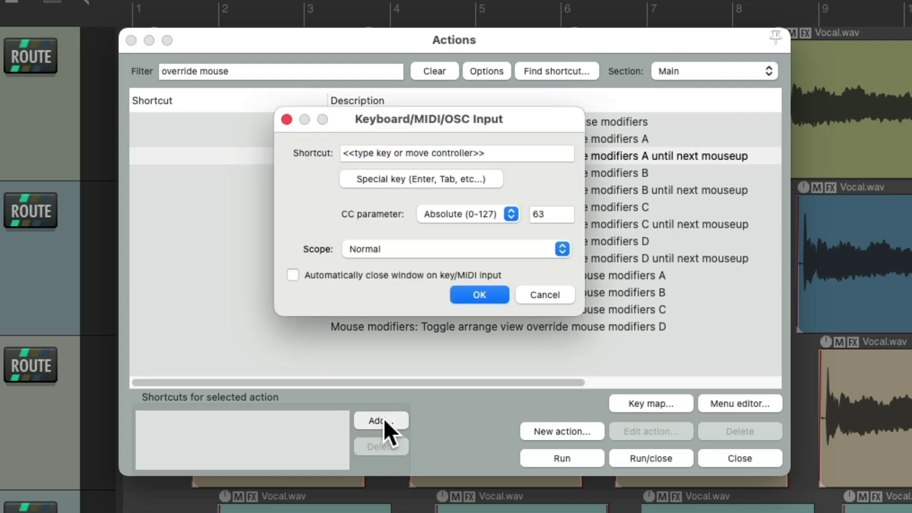
{"action": "key", "text": "ctrl+a"}
{"action": "key", "text": "Return"}
{"action": "left_click", "coordinate": [586, 191]}
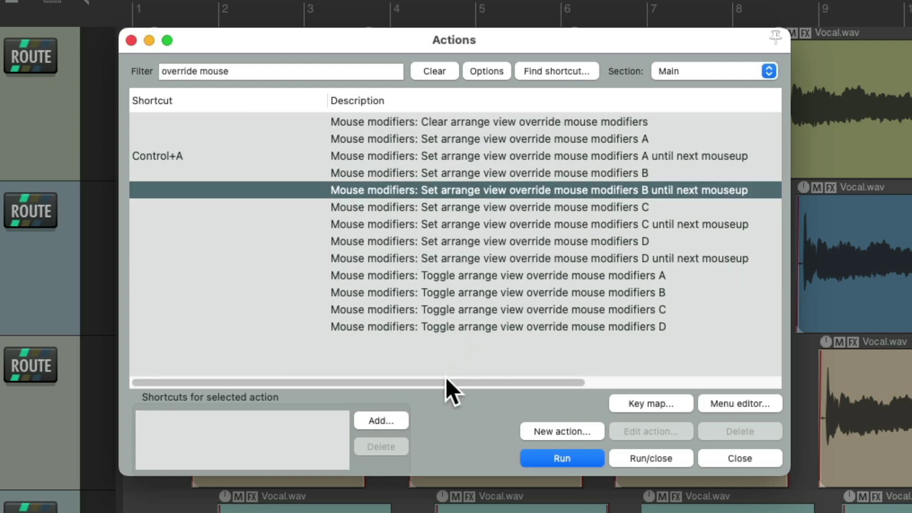
{"action": "left_click", "coordinate": [391, 423]}
{"action": "key", "text": "ctrl+b"}
{"action": "key", "text": "Return"}
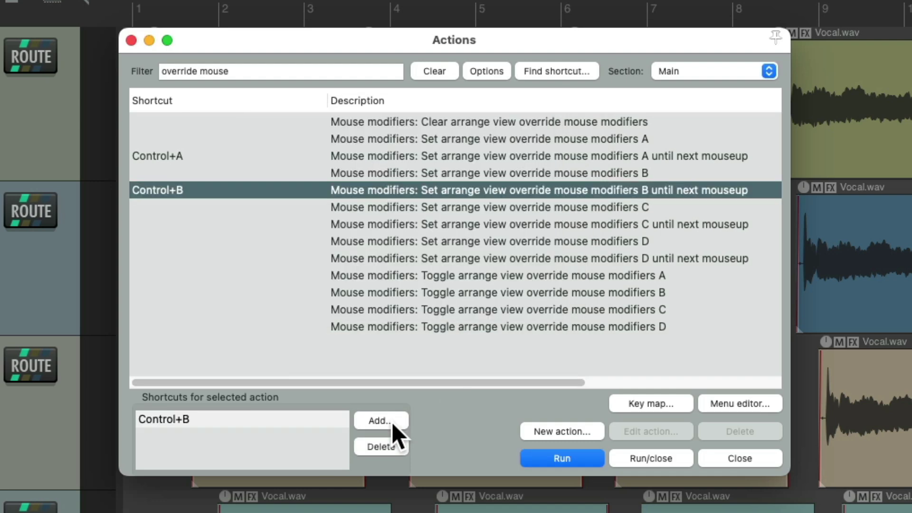
{"action": "key", "text": "Escape"}
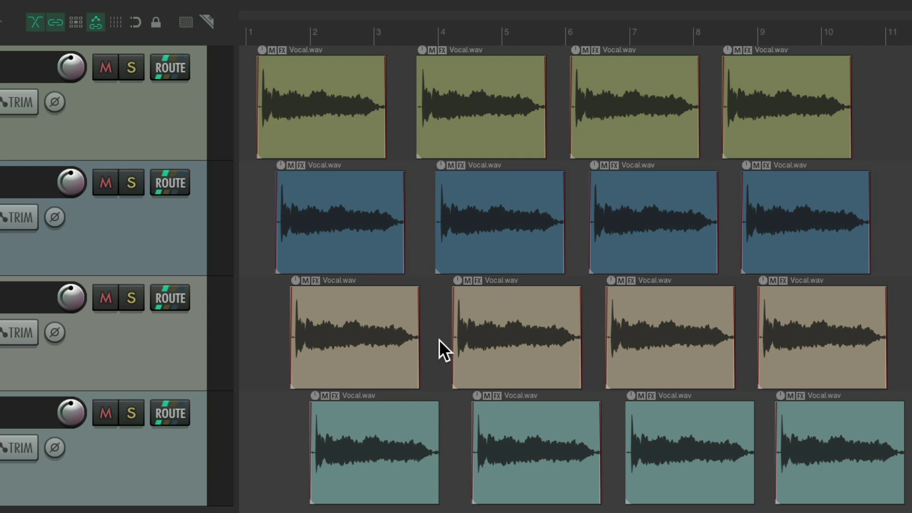
{"action": "key", "text": "ctrl+b"}
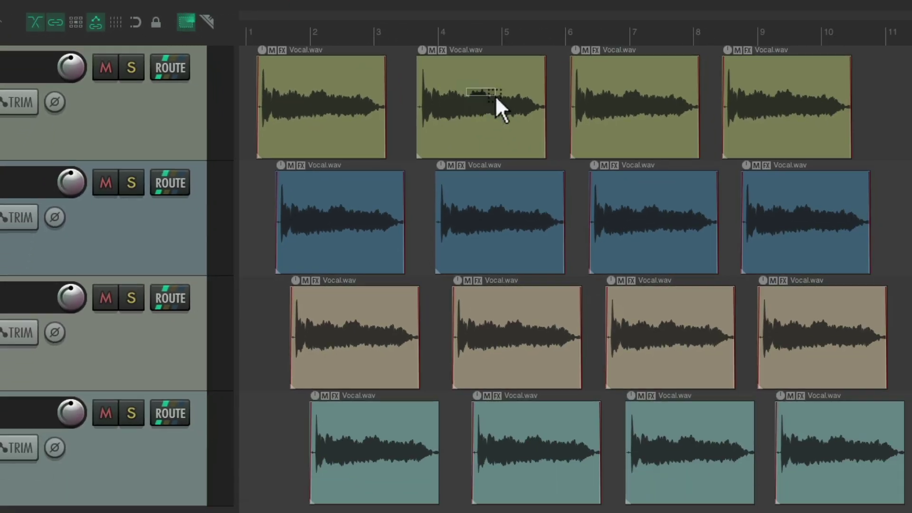
{"action": "left_click_drag", "start_coordinate": [628, 123], "coordinate": [841, 425]}
{"action": "left_click_drag", "start_coordinate": [617, 299], "coordinate": [683, 343]}
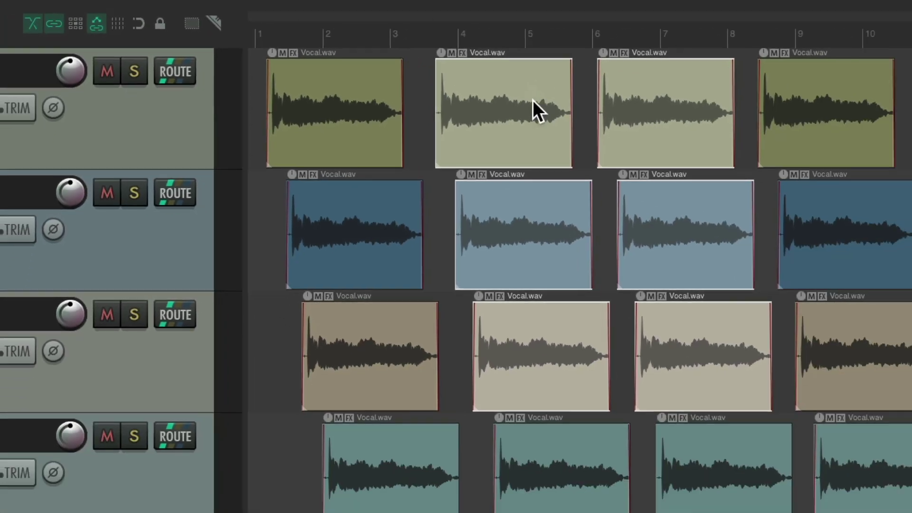
{"action": "left_click_drag", "start_coordinate": [532, 101], "coordinate": [505, 148]}
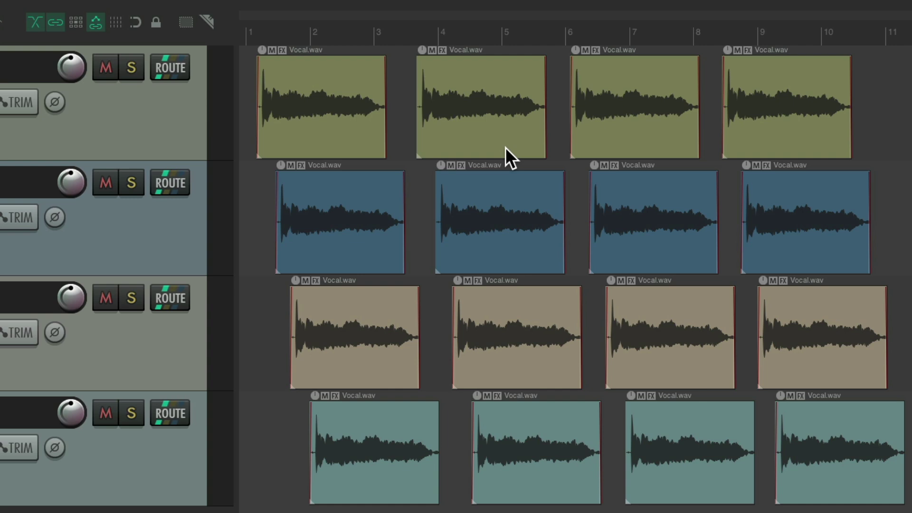
{"action": "key", "text": "alt+t"}
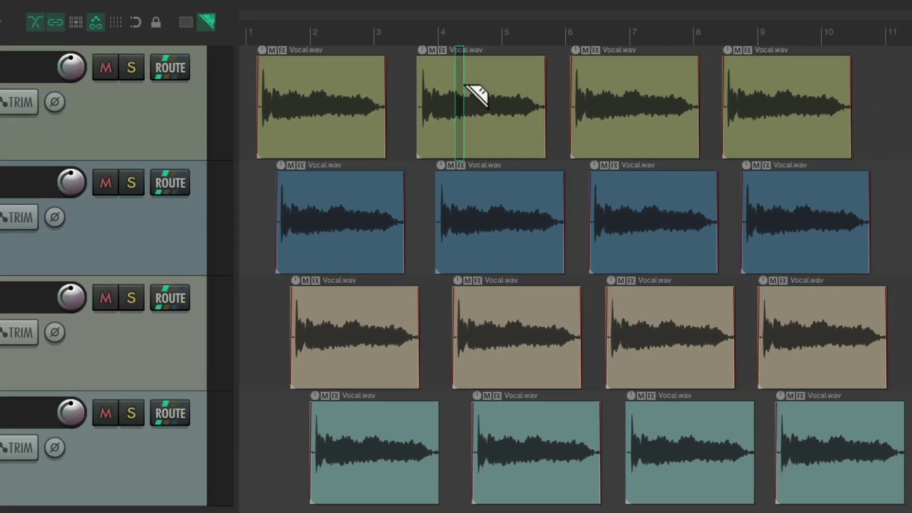
{"action": "left_click_drag", "start_coordinate": [465, 87], "coordinate": [649, 209]}
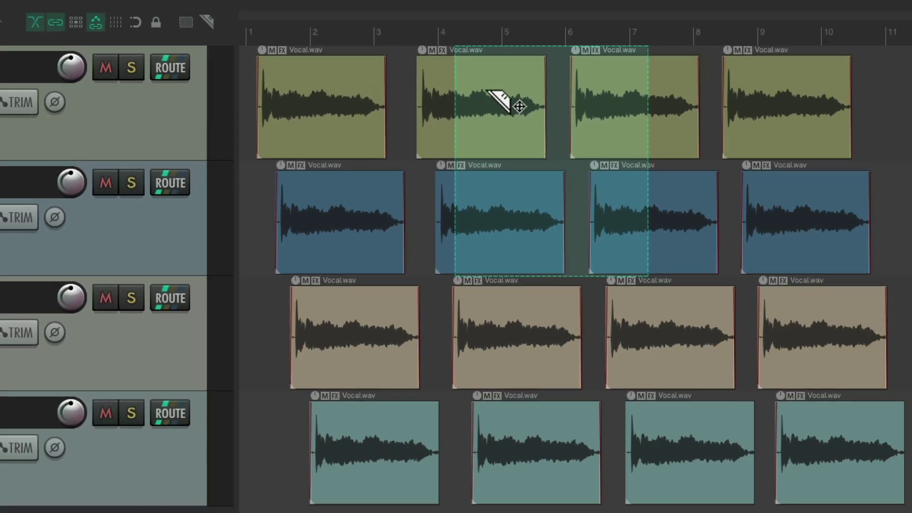
{"action": "left_click_drag", "start_coordinate": [689, 159], "coordinate": [791, 162]}
{"action": "left_click_drag", "start_coordinate": [560, 93], "coordinate": [535, 102]}
{"action": "mouse_move", "coordinate": [332, 81]}
{"action": "left_mouse_down"}
{"action": "mouse_move", "coordinate": [344, 73]}
{"action": "mouse_move", "coordinate": [325, 74]}
{"action": "left_mouse_up"}
{"action": "left_click_drag", "start_coordinate": [609, 76], "coordinate": [615, 89]}
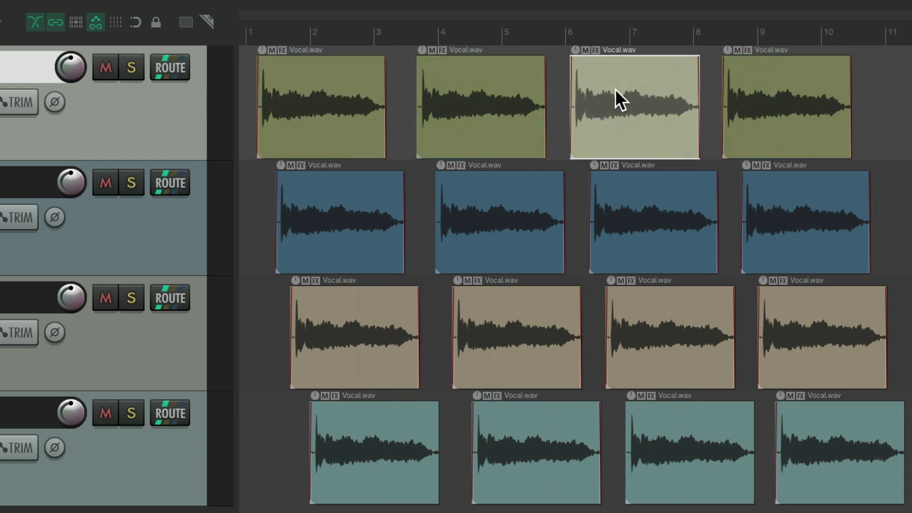
{"action": "key", "text": "Escape"}
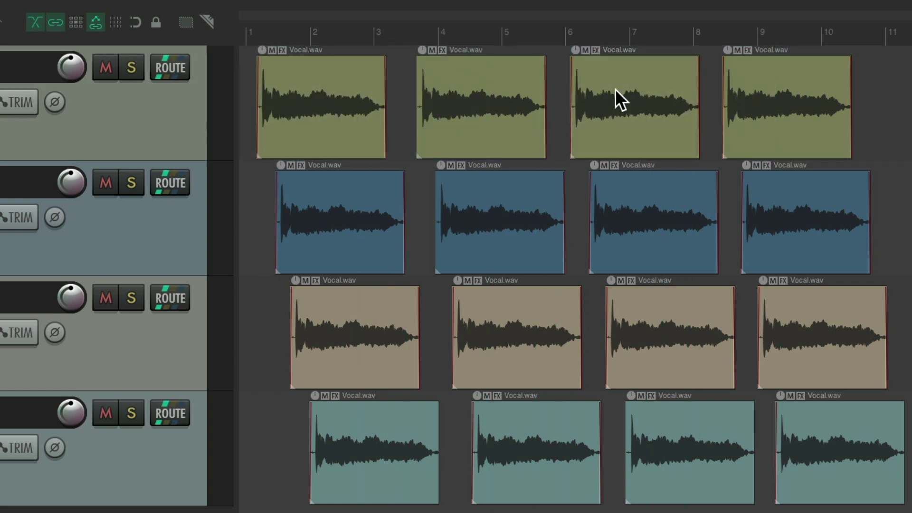